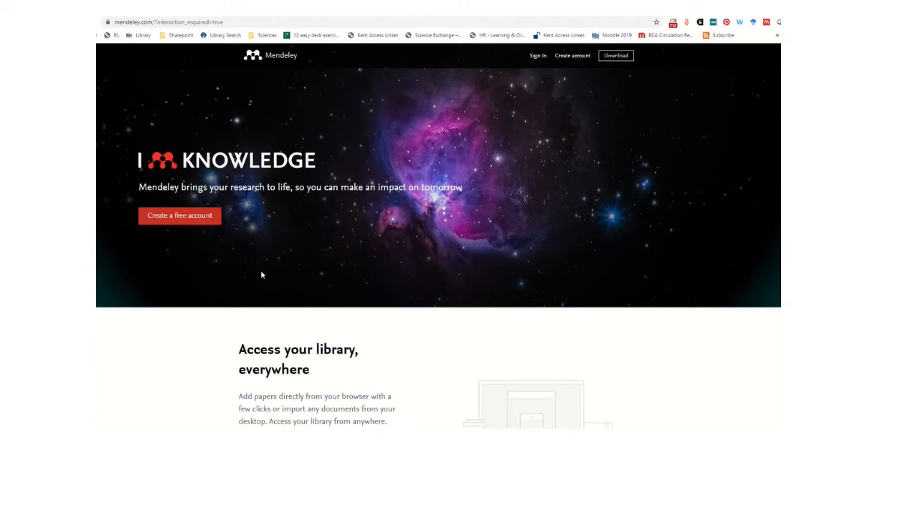
Step: Sign in to Mendeley with the previously used personal Elsevier account
left_click(184, 219)
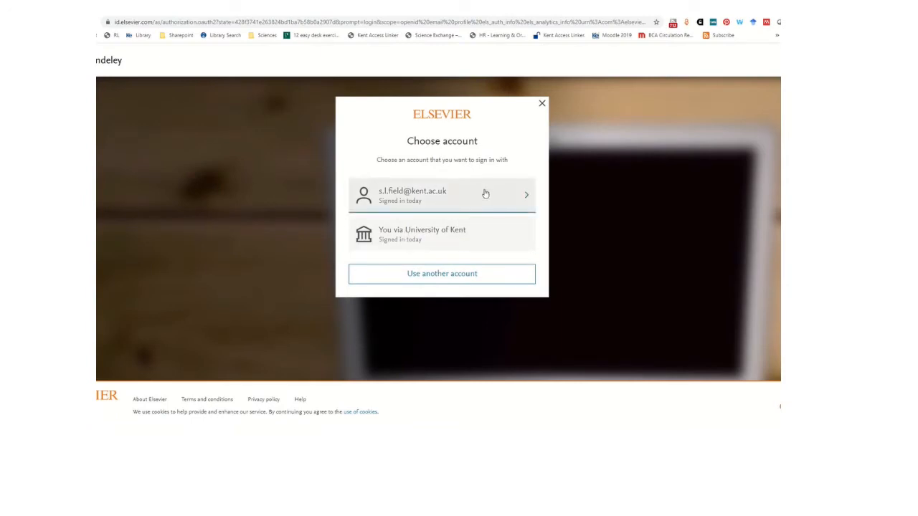
left_click(411, 201)
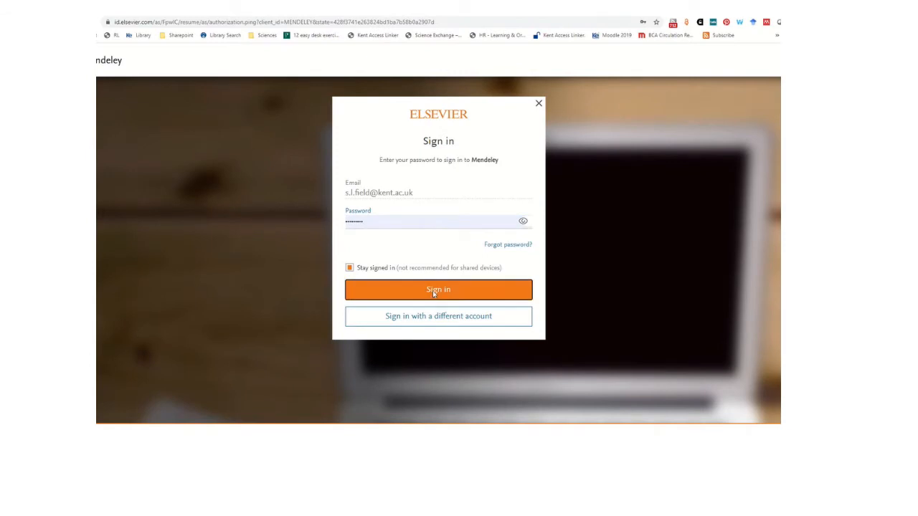
left_click(433, 292)
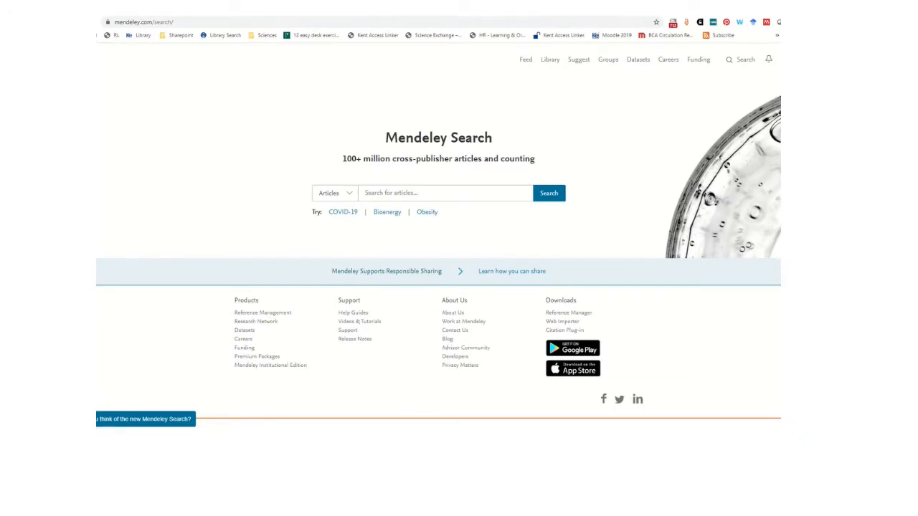
Step: Open the Reference Manager download page and review the desktop versions and the Web Importer and Citation Plugin add-ons
key("F11")
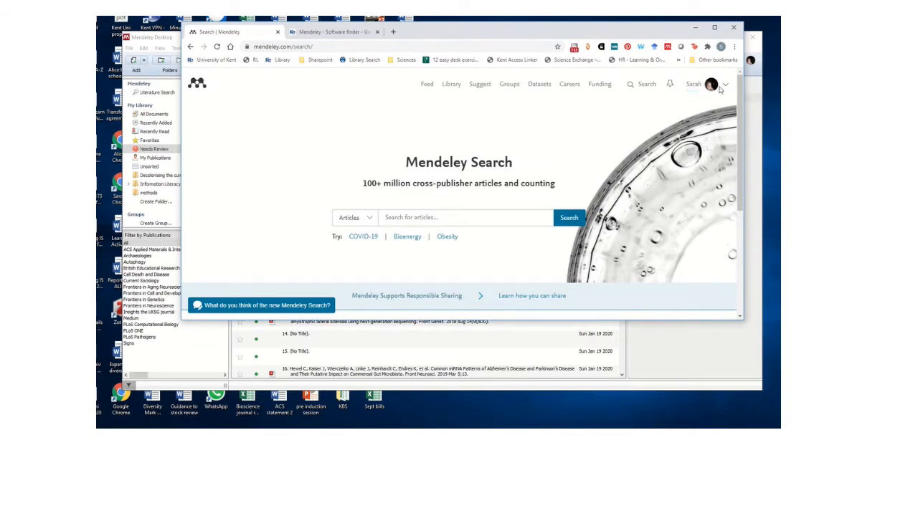
left_click(714, 29)
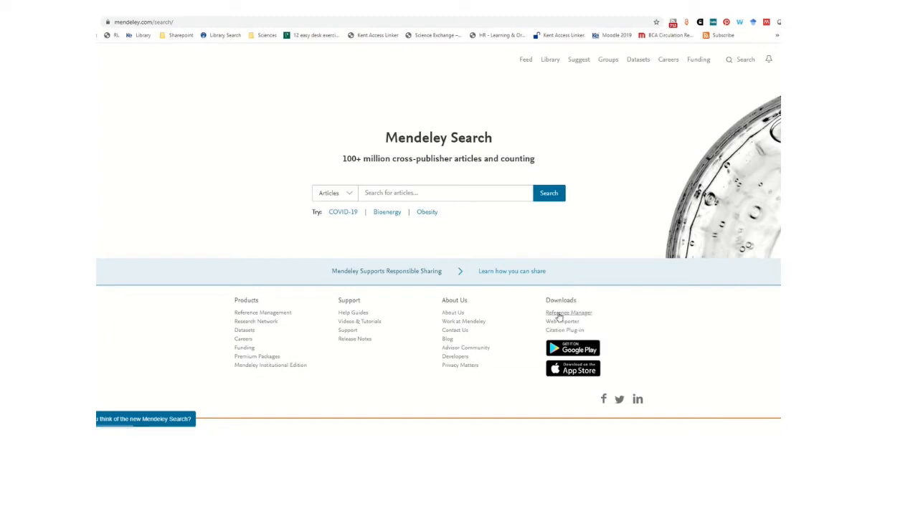
left_click(563, 316)
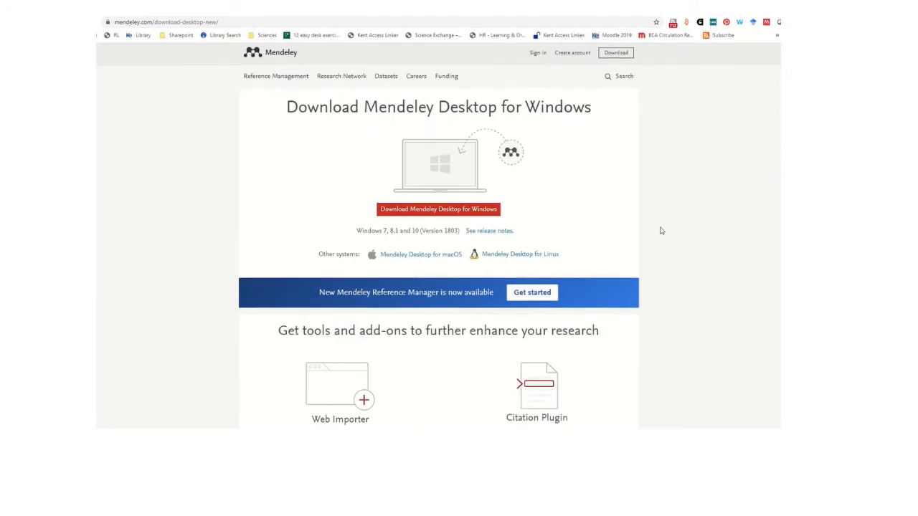
scroll(660, 231, "down", 1)
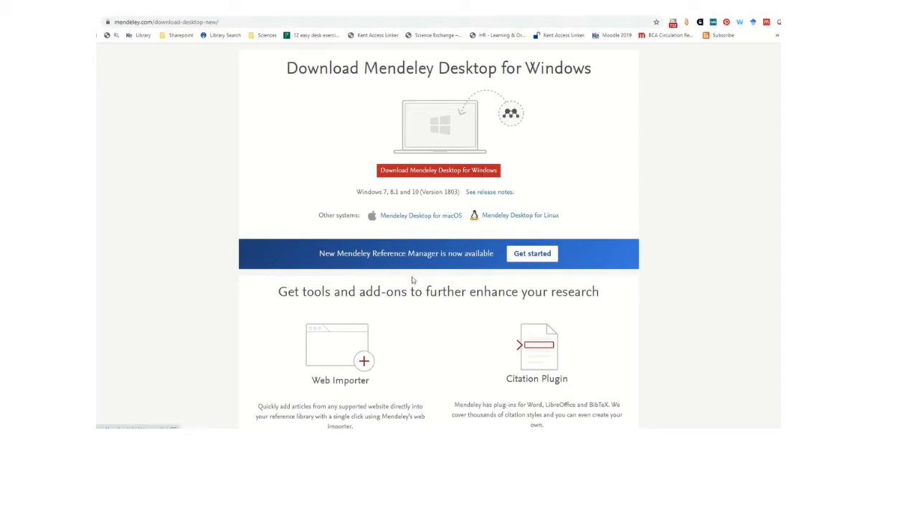
mouse_move(256, 439)
scroll(435, 276, "down", 3)
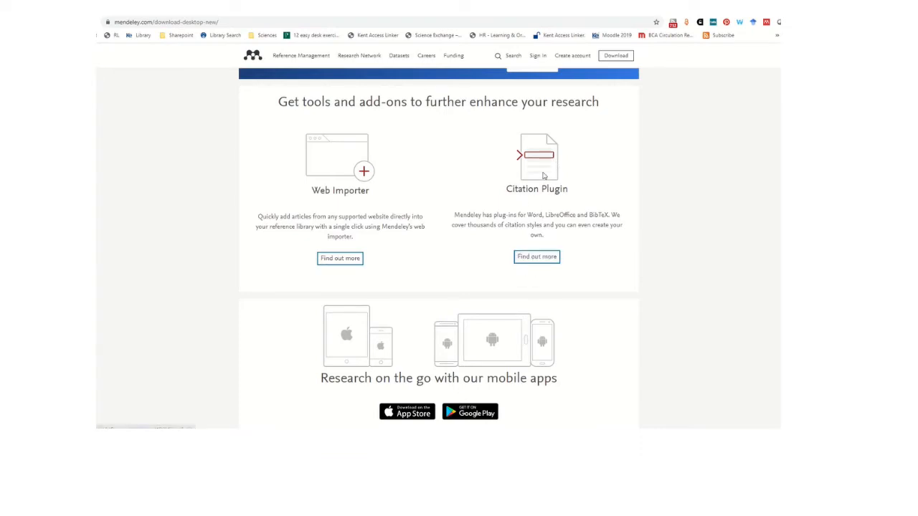
Step: Find out more about the Citation Plugin and open the Mendeley Cite listing on Microsoft AppSource
left_click(541, 258)
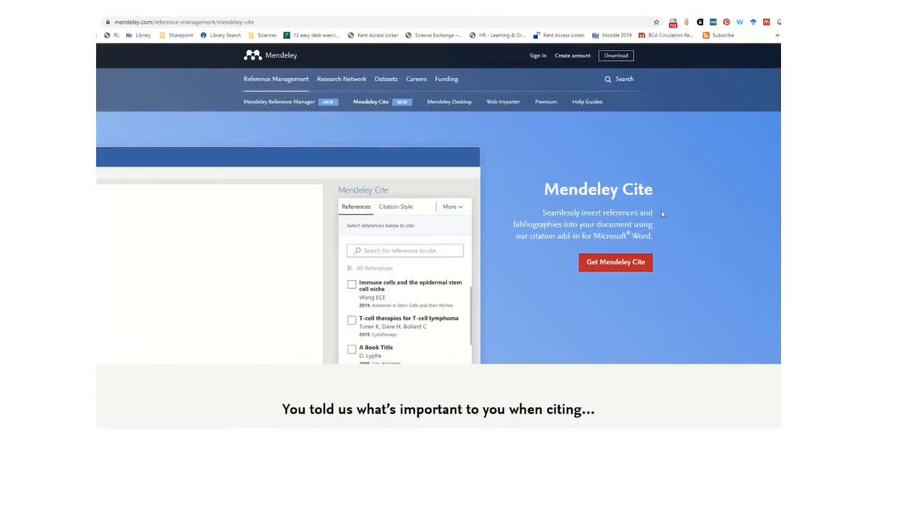
left_click(619, 268)
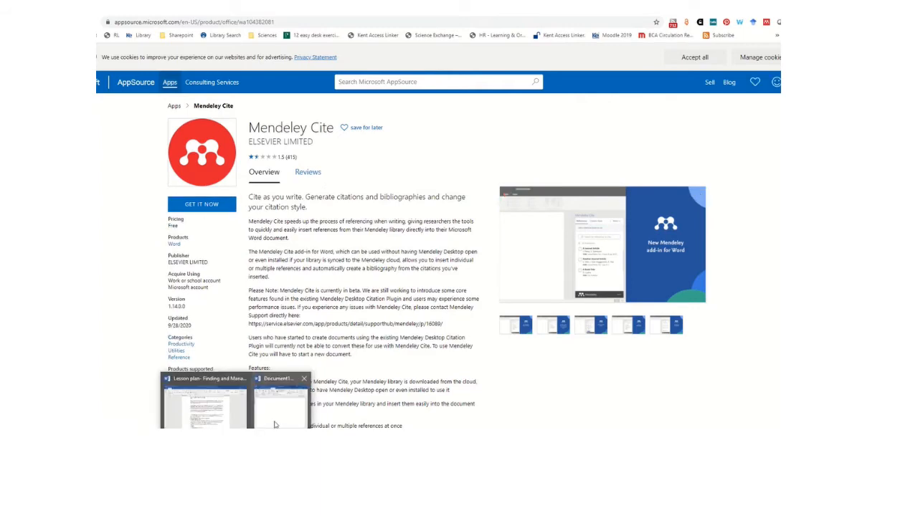
Step: Switch to the blank Document1 in Word, examine the Mendeley citation tools among its reference features, and close the document
mouse_move(274, 425)
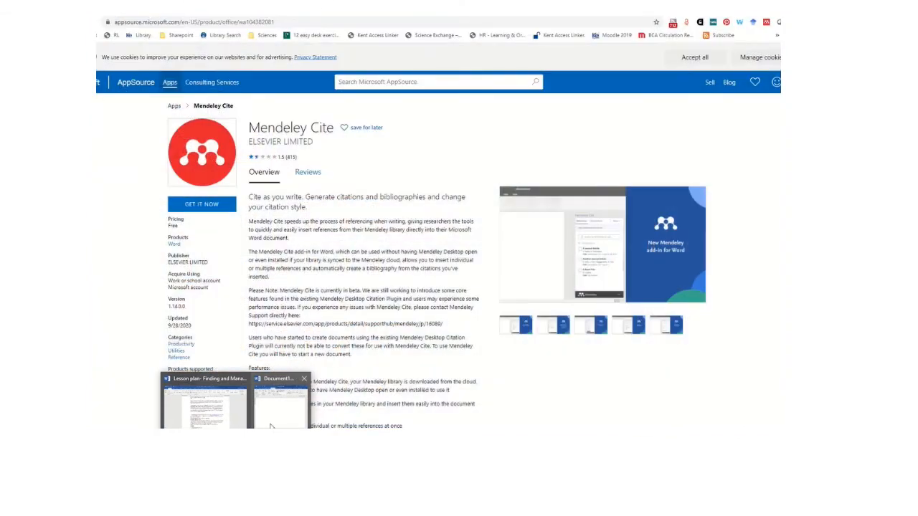
left_click(273, 421)
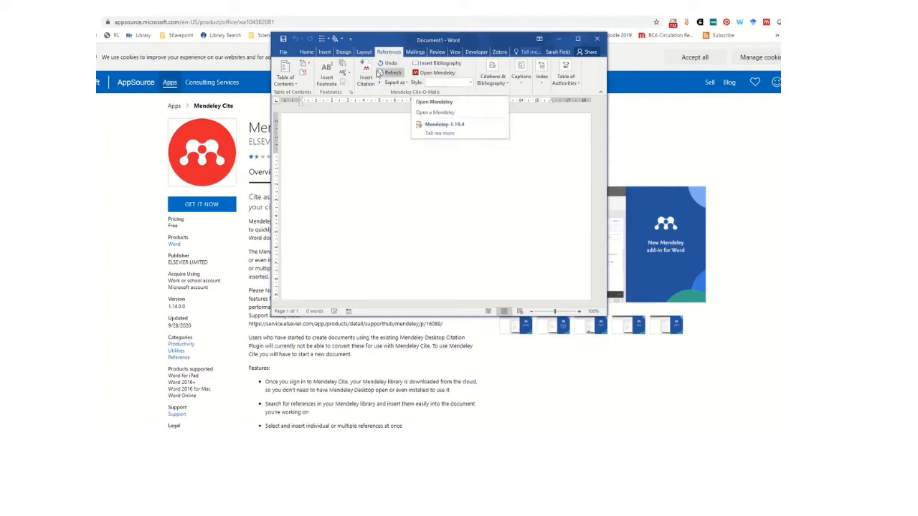
left_click(428, 75)
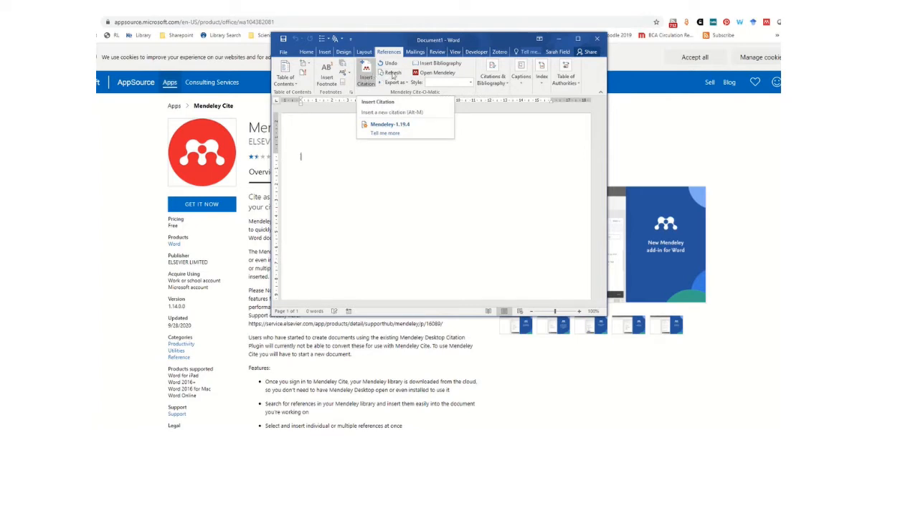
left_click(598, 41)
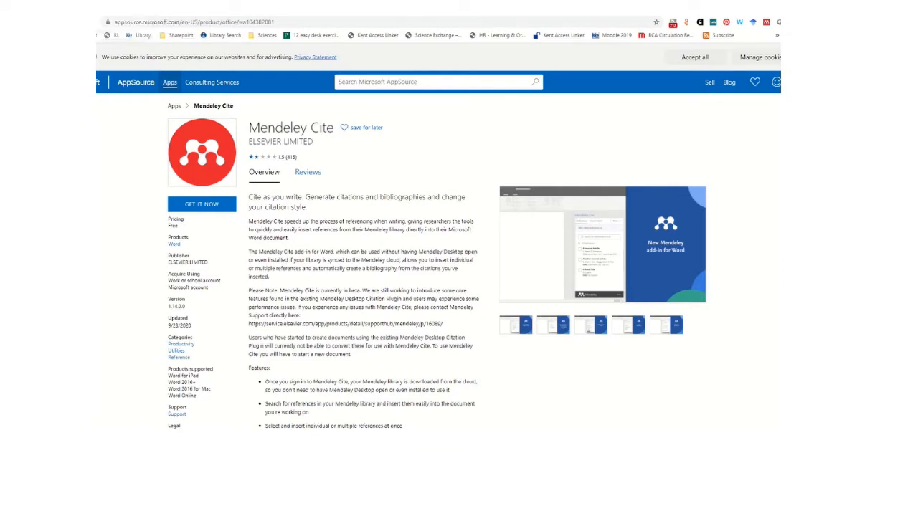
Step: Return from AppSource to the Mendeley site and request the Web Importer for Chrome from its product page
key("alt+Left")
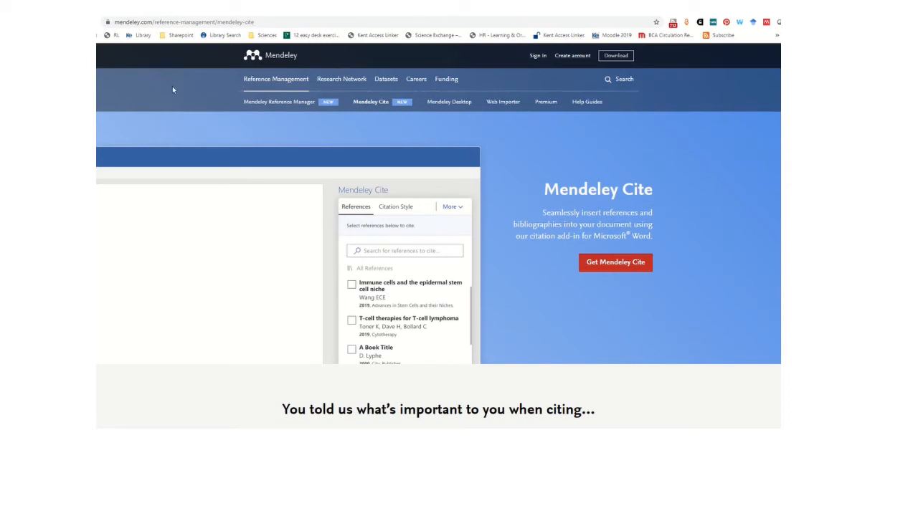
left_click(513, 105)
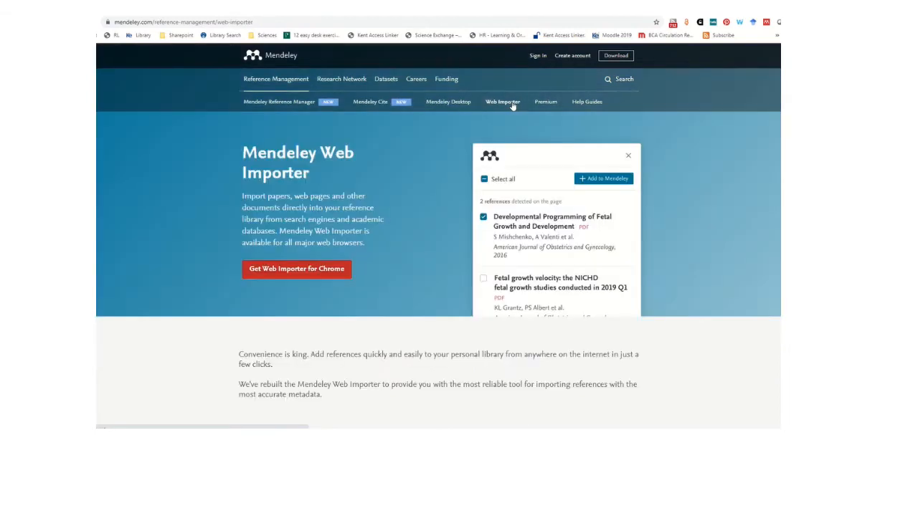
left_click(334, 275)
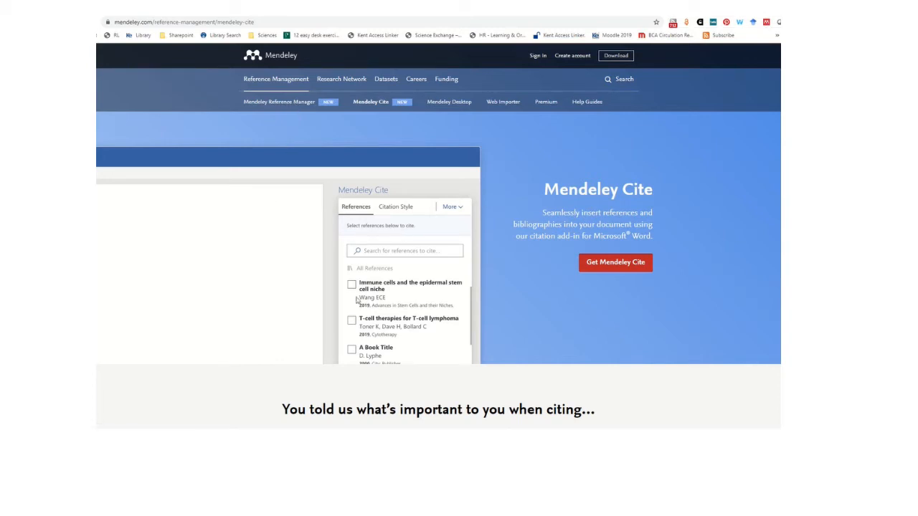
Step: Switch to Mendeley Desktop, show the recently added documents, and sync the library
mouse_move(256, 434)
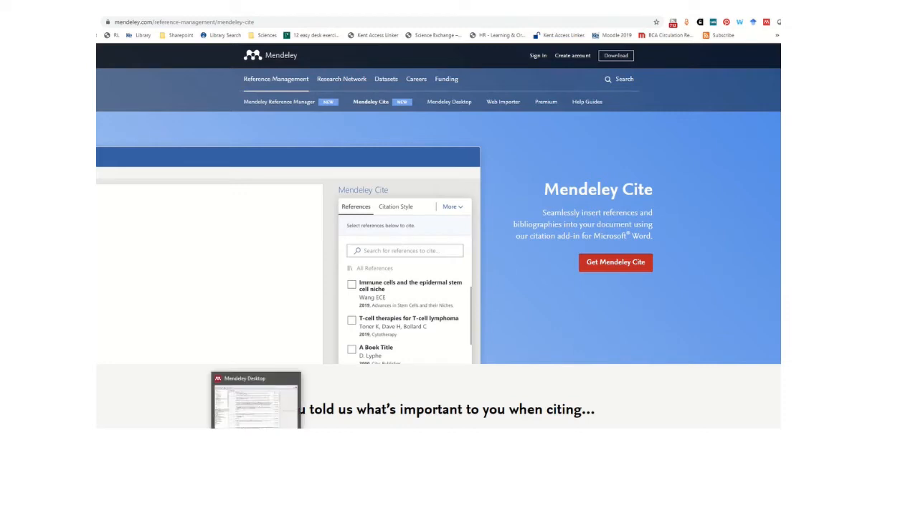
left_click(256, 434)
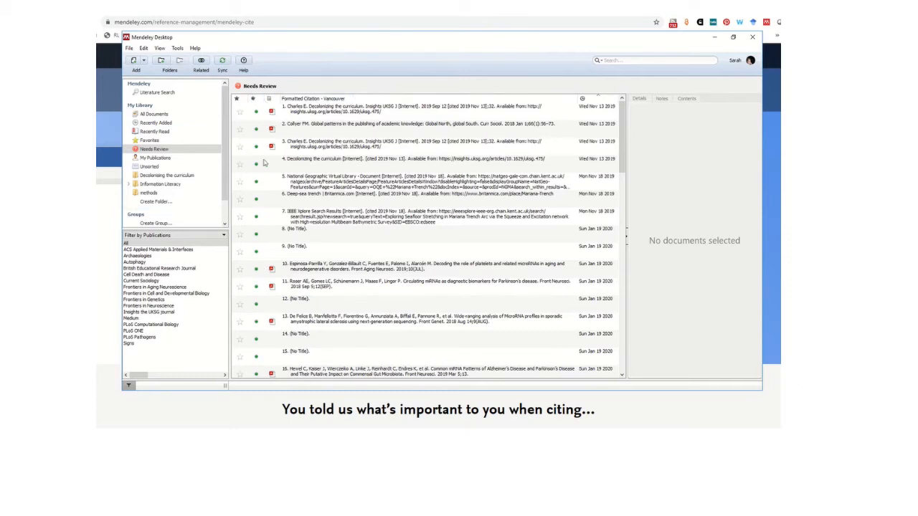
left_click(155, 123)
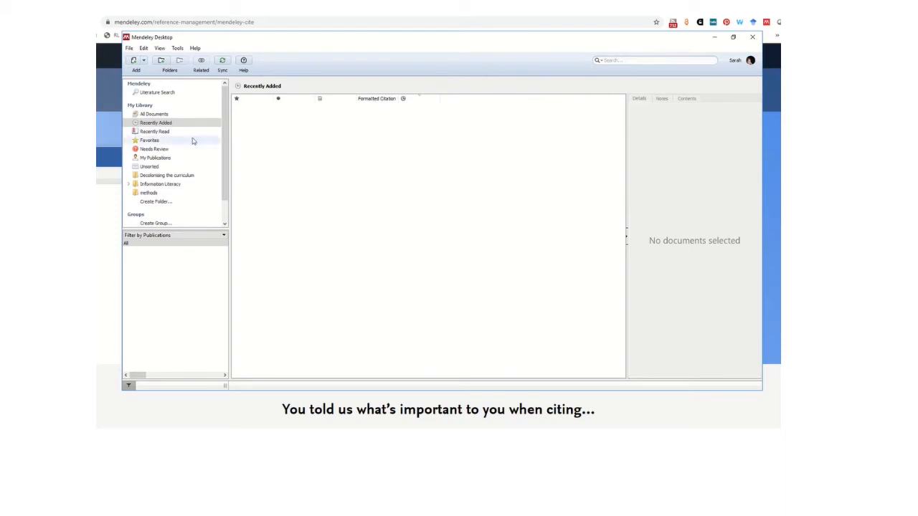
left_click(222, 61)
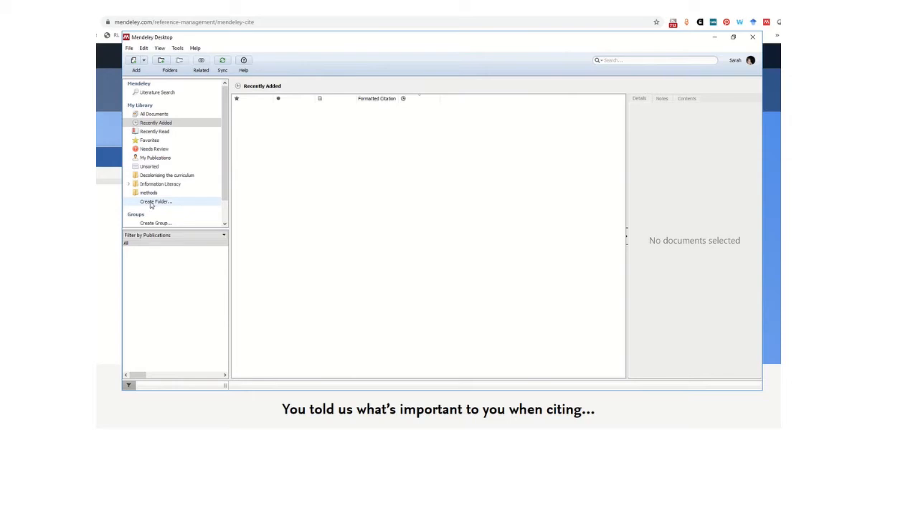
Step: Create a library folder named Dissertation
left_click(150, 204)
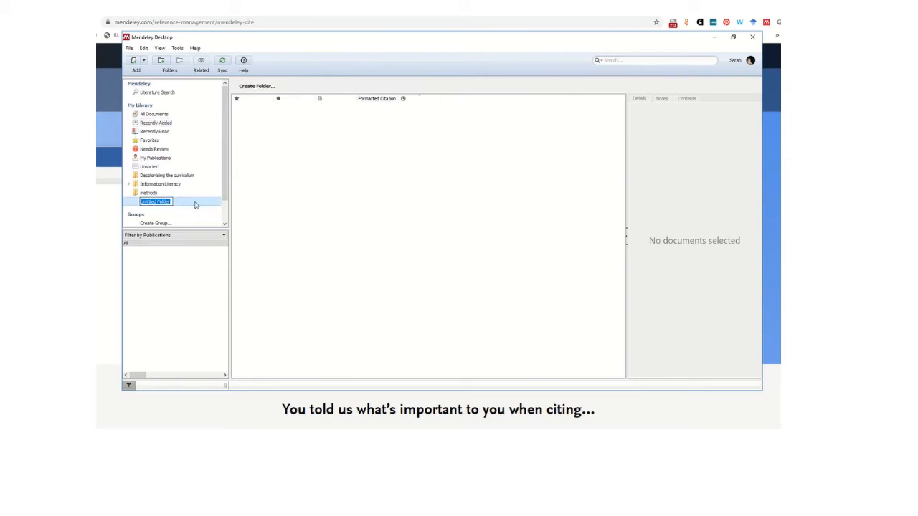
type("Dissertation")
key("Return")
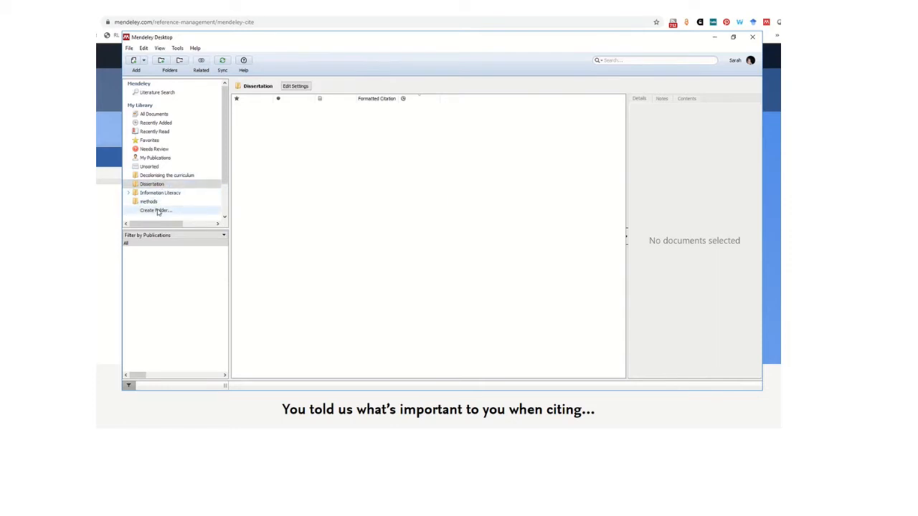
Step: Create a subfolder named Methods inside the Dissertation folder
left_click(158, 211)
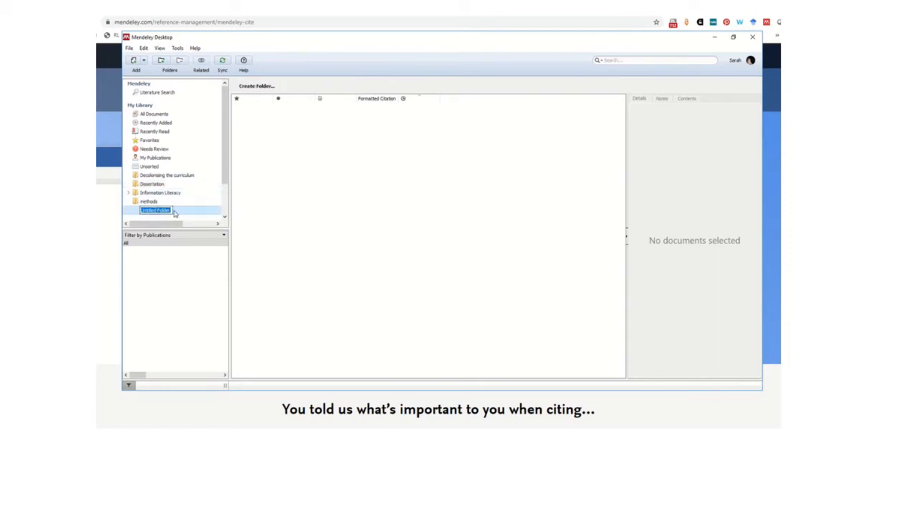
left_click(145, 186)
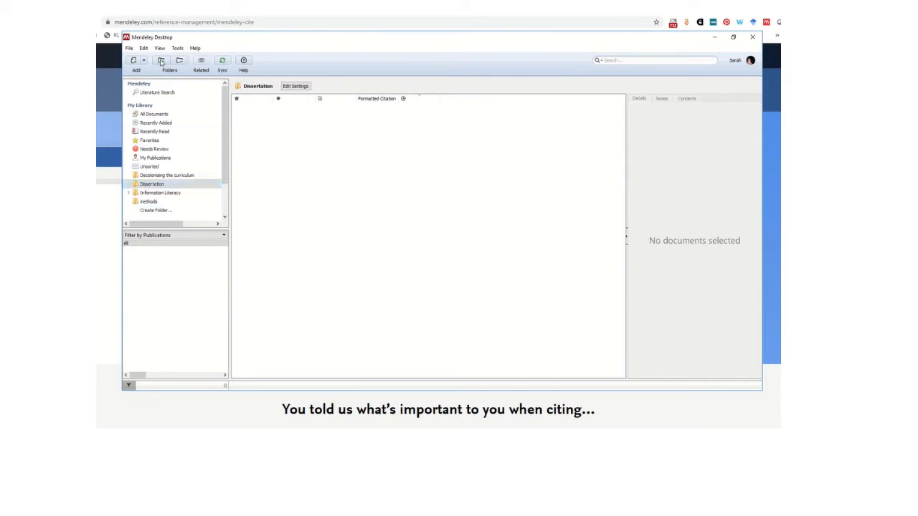
right_click(151, 186)
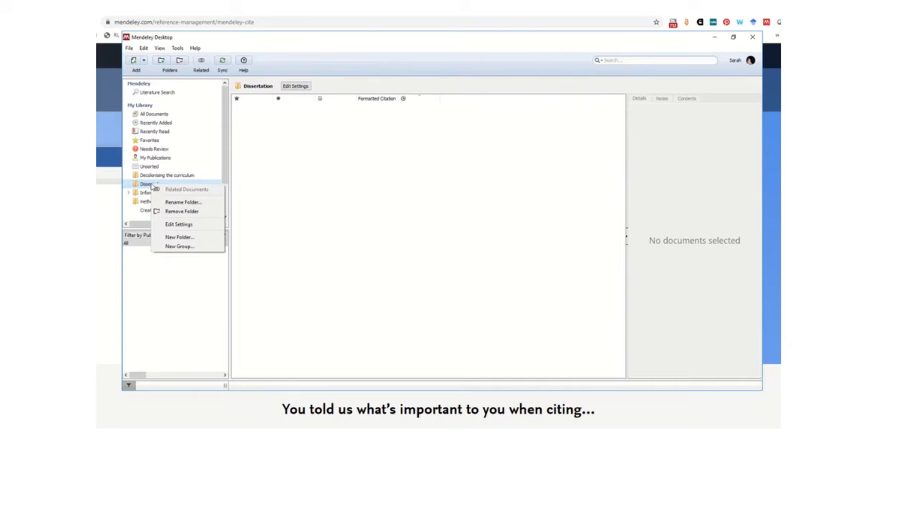
left_click(178, 236)
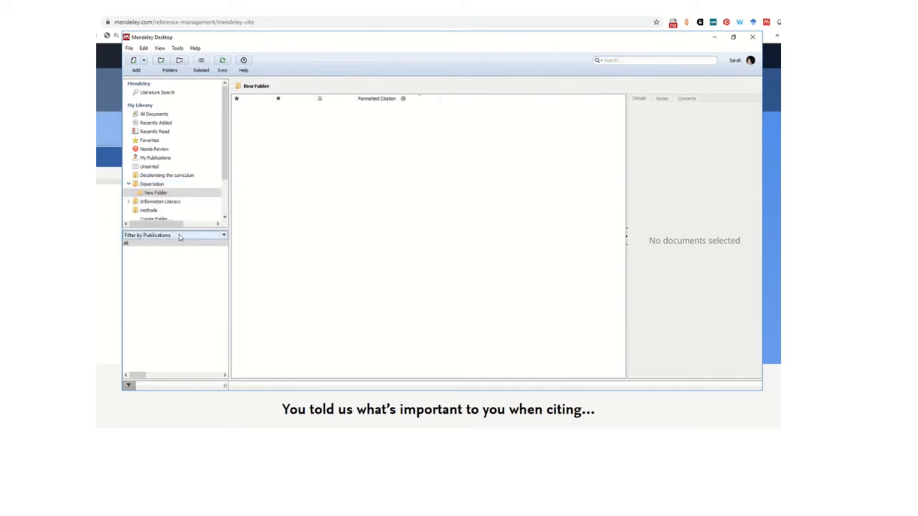
right_click(150, 195)
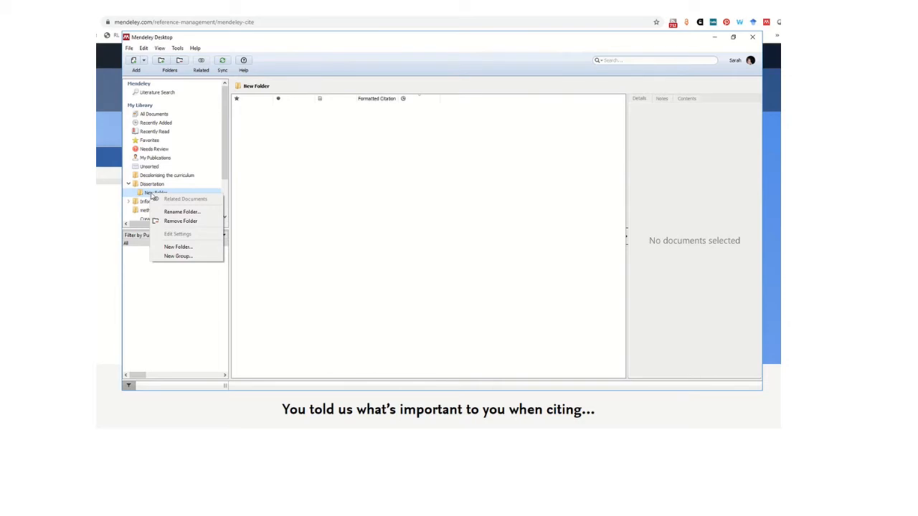
left_click(152, 195)
right_click(151, 194)
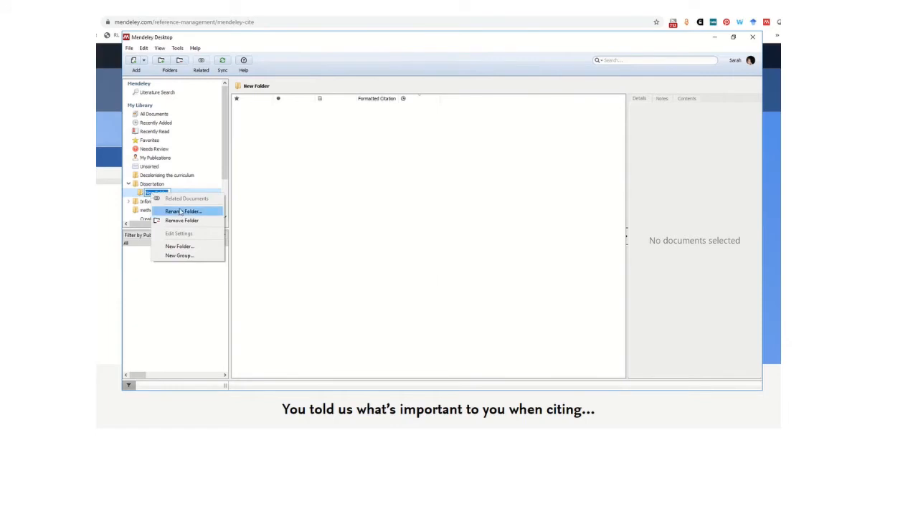
left_click(180, 212)
type("Me")
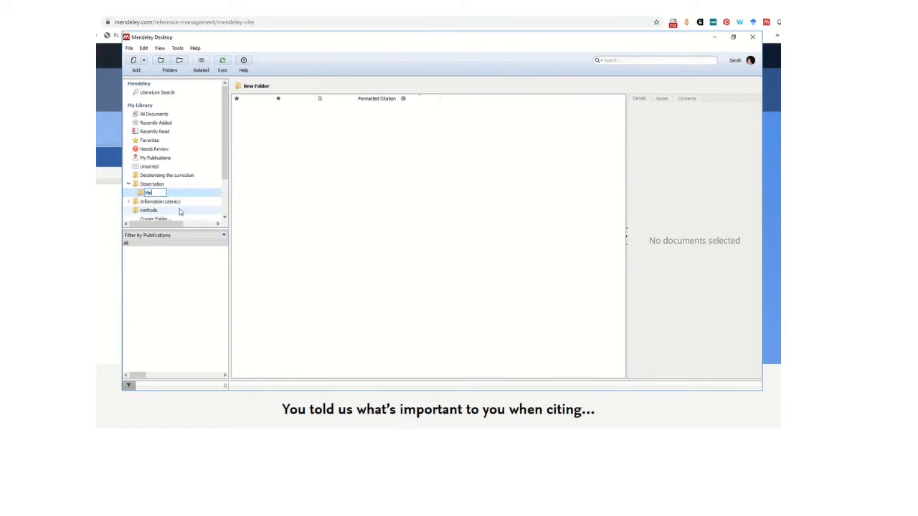
type("thods")
key("Return")
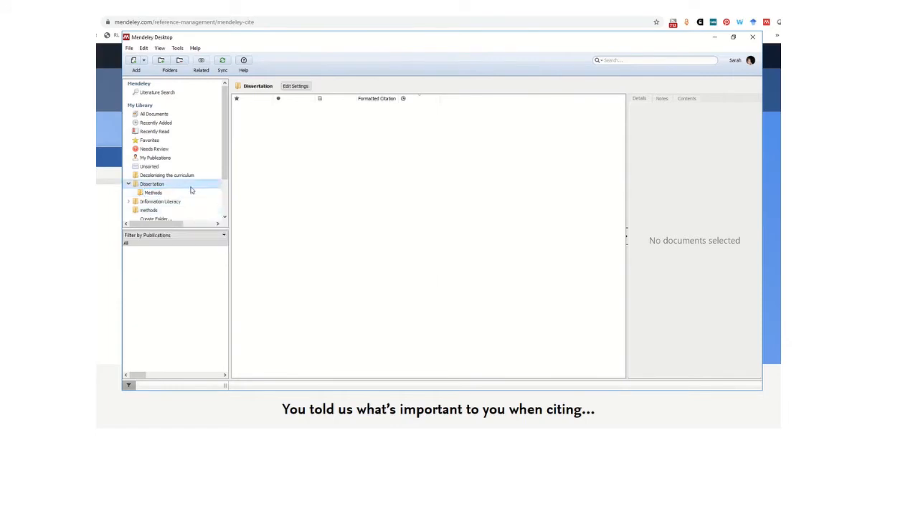
Step: Create a subfolder named Findings inside the Methods folder
right_click(152, 195)
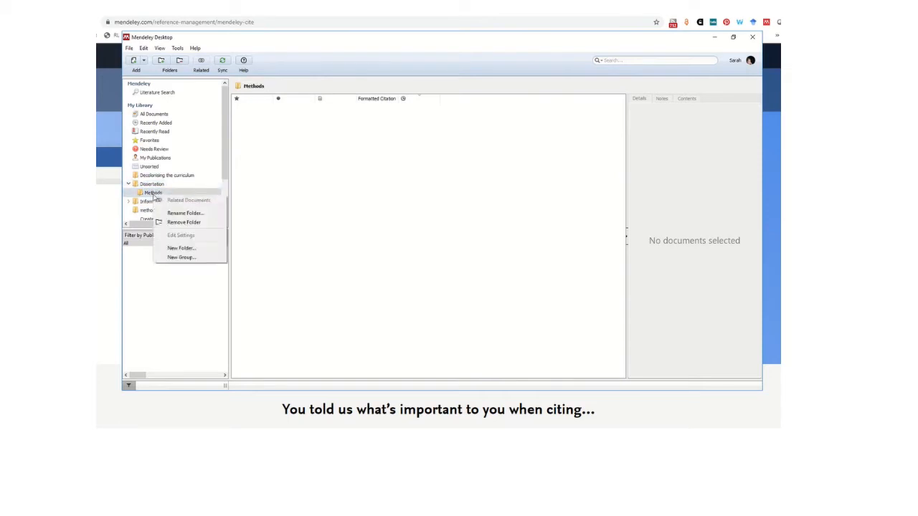
left_click(181, 248)
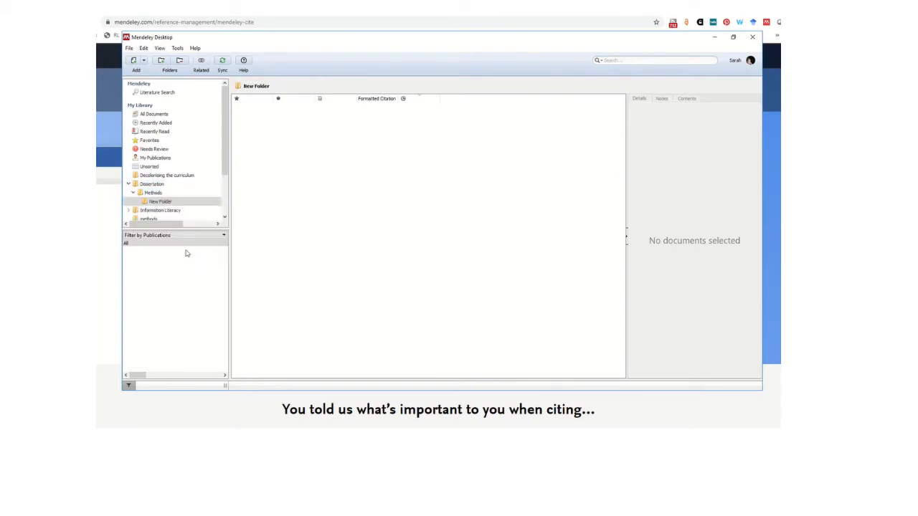
right_click(159, 204)
left_click(190, 223)
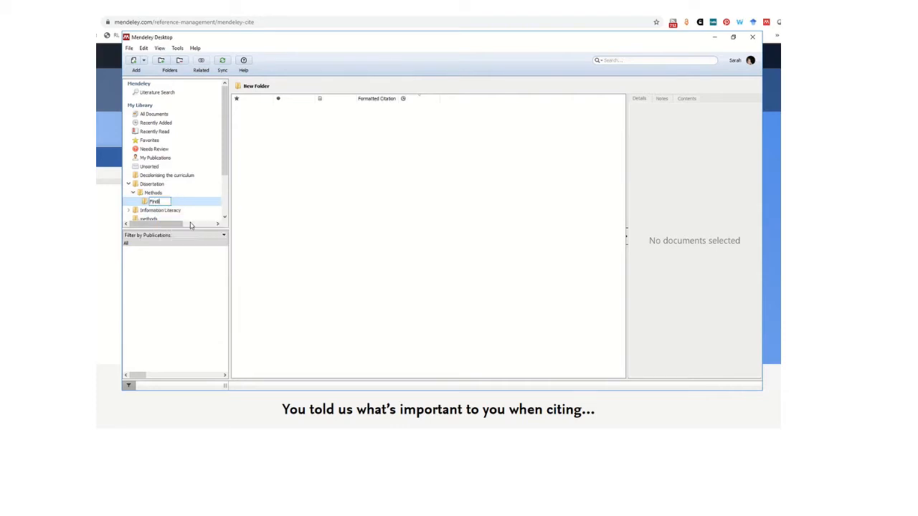
type("Findings")
left_click(195, 192)
Step: Move the Findings folder out of Methods and directly under the Dissertation folder
left_click(155, 203)
left_click_drag(153, 206, 151, 185)
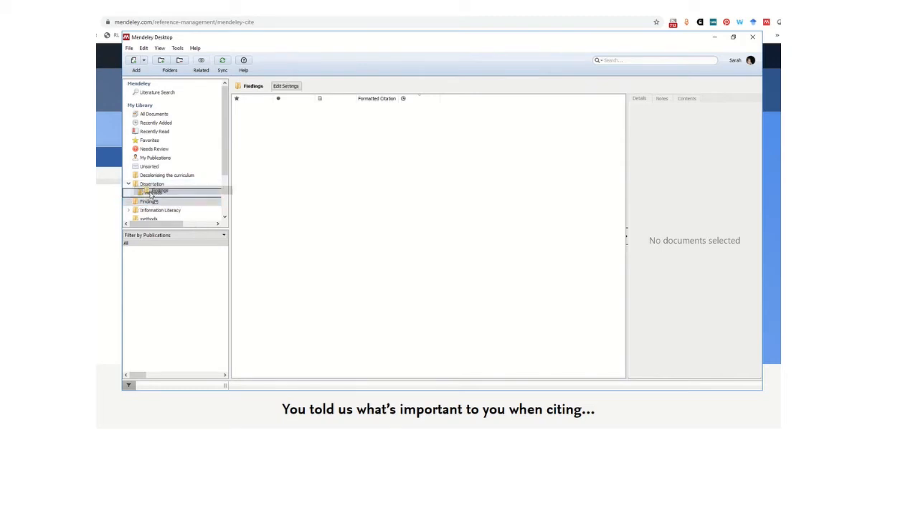
Step: Open the Findings folder under Dissertation and synchronise the library with Mendeley Web
left_click(161, 210)
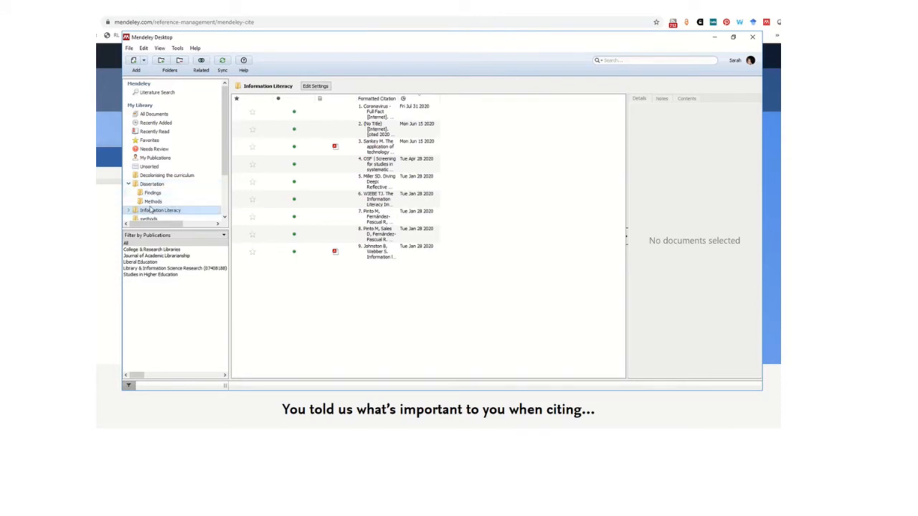
left_click(152, 193)
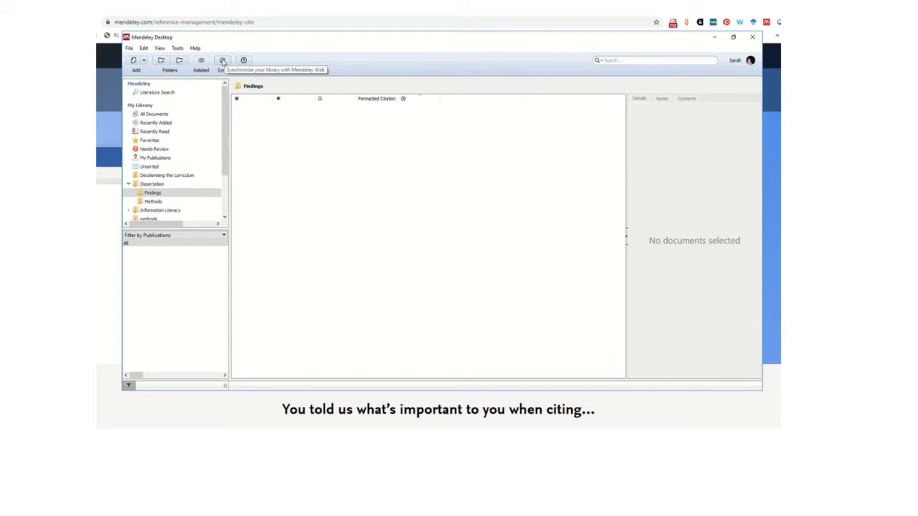
left_click(223, 62)
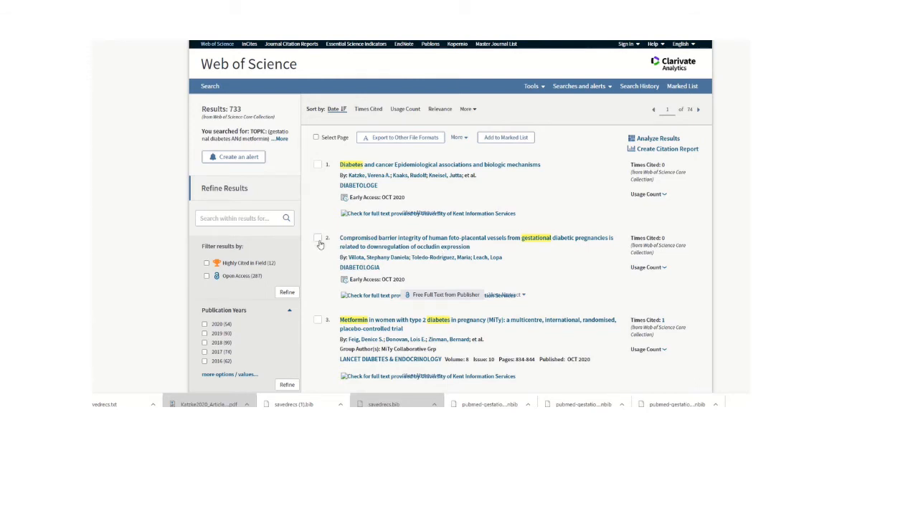
Step: In Web of Science, export the first two search results to a file in BibTeX format
left_click(317, 165)
left_click(318, 237)
left_click(380, 139)
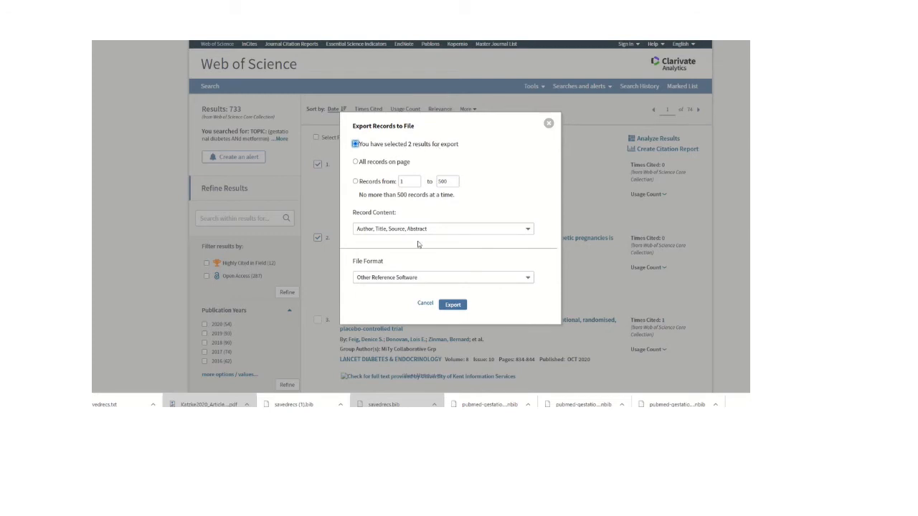
left_click(527, 279)
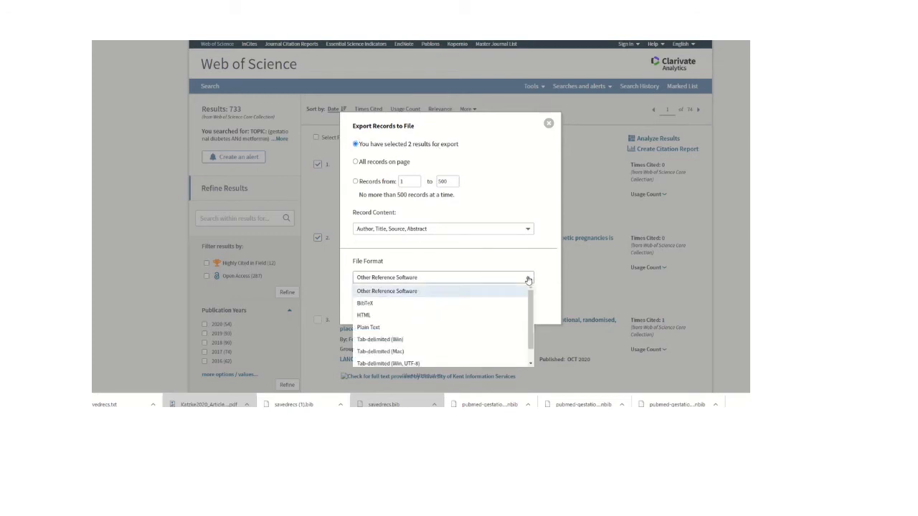
left_click(378, 308)
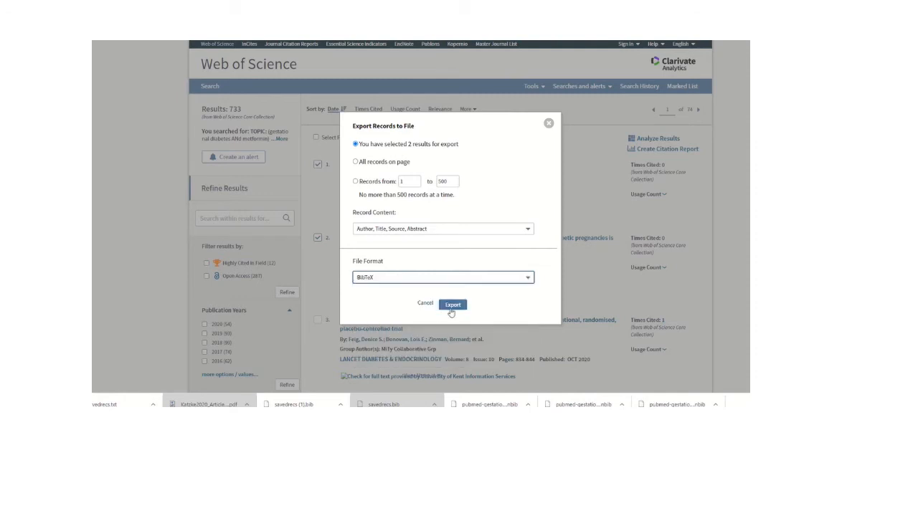
left_click(526, 278)
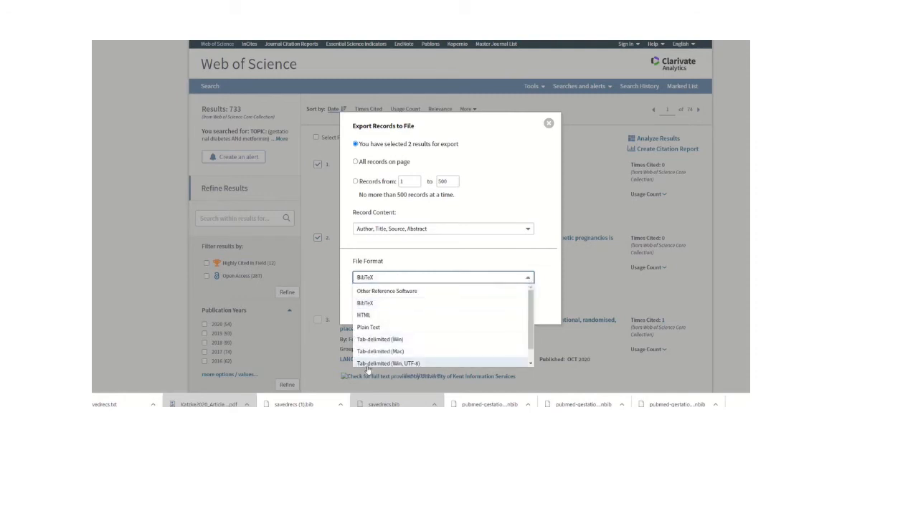
left_click(366, 303)
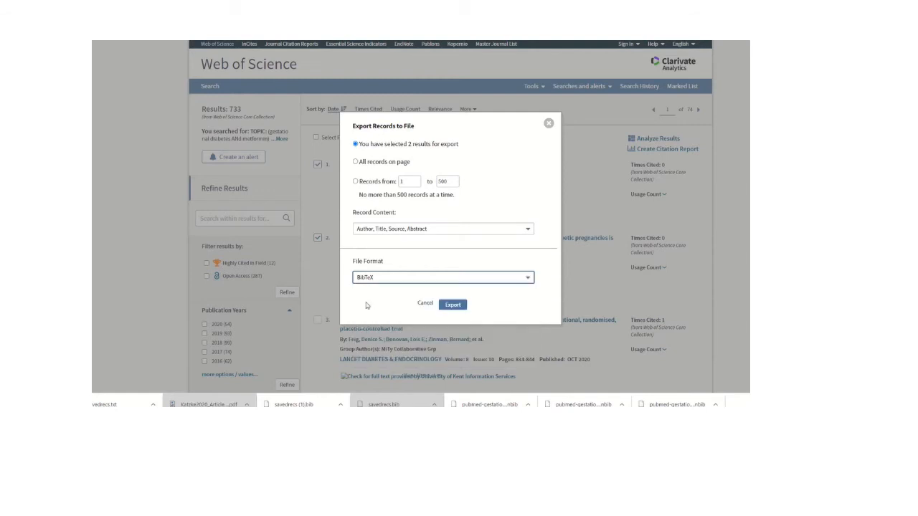
left_click(453, 306)
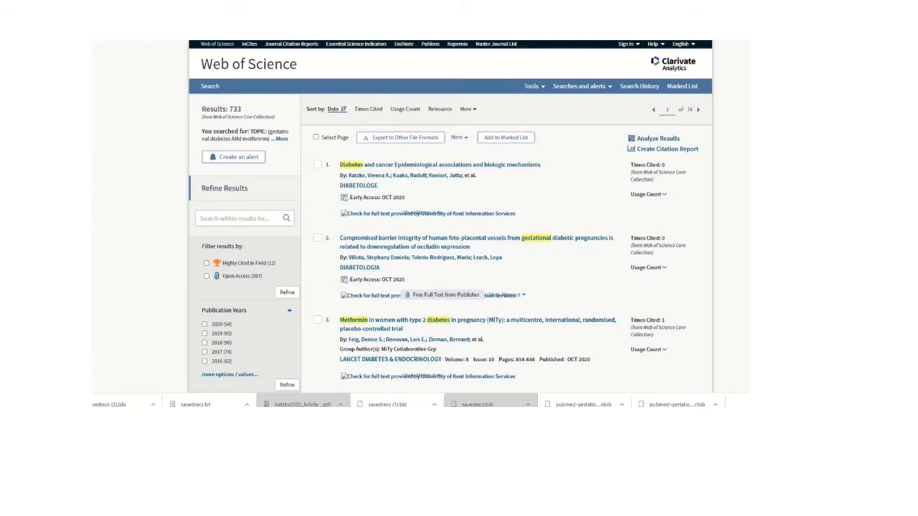
Step: Switch to Mendeley Desktop and import the BibTeX file savedrecs (2) from the Downloads folder
mouse_move(273, 412)
left_click(273, 387)
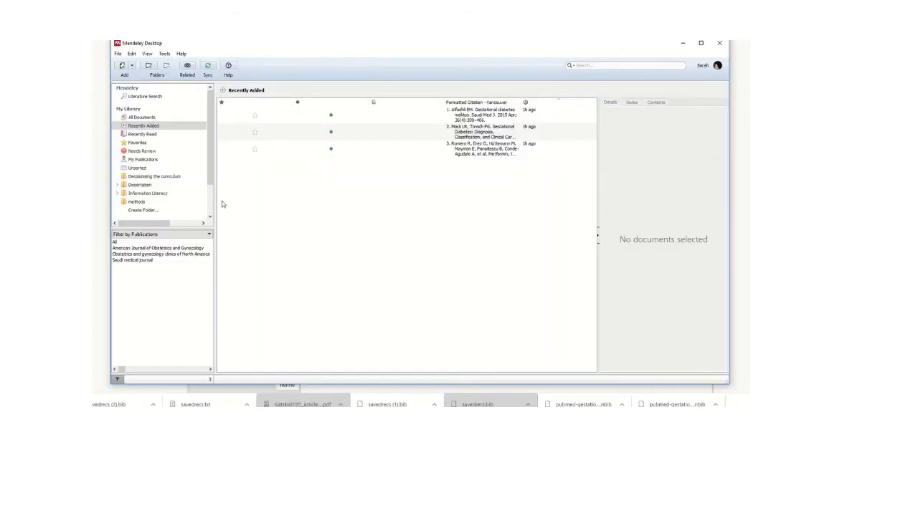
left_click(118, 54)
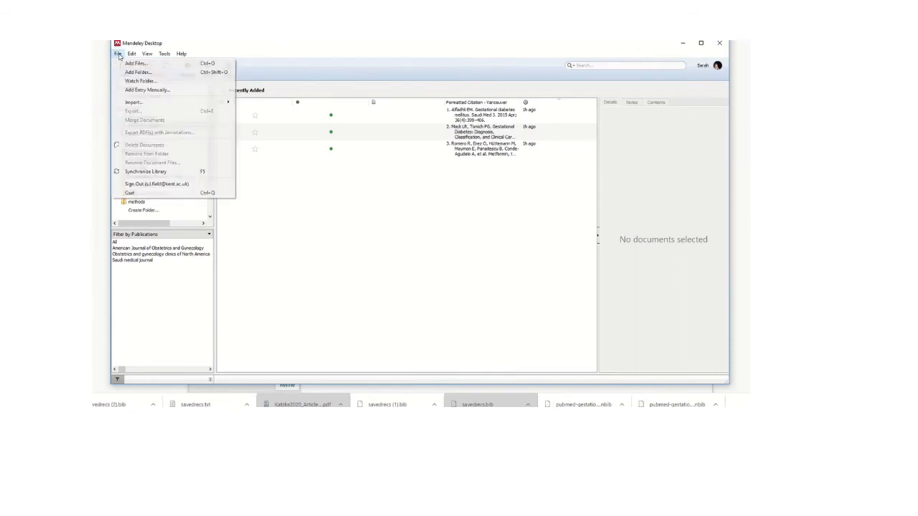
mouse_move(135, 105)
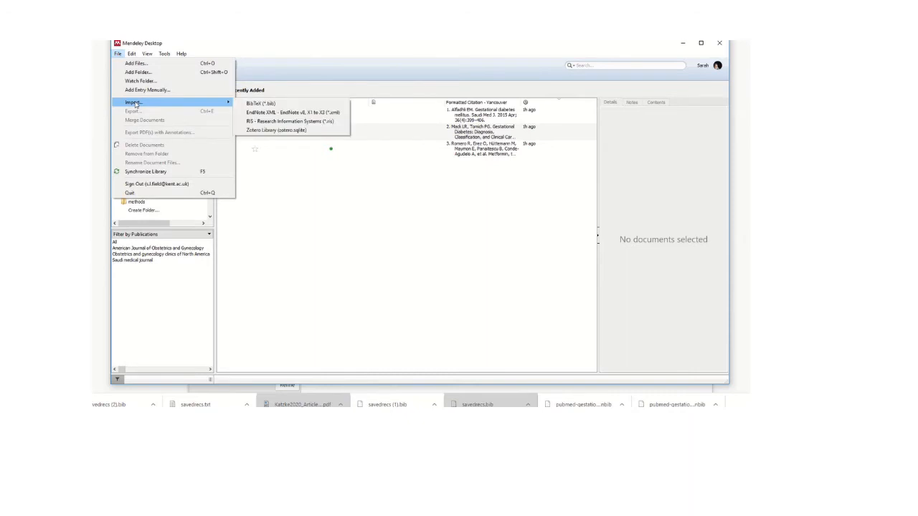
left_click(254, 105)
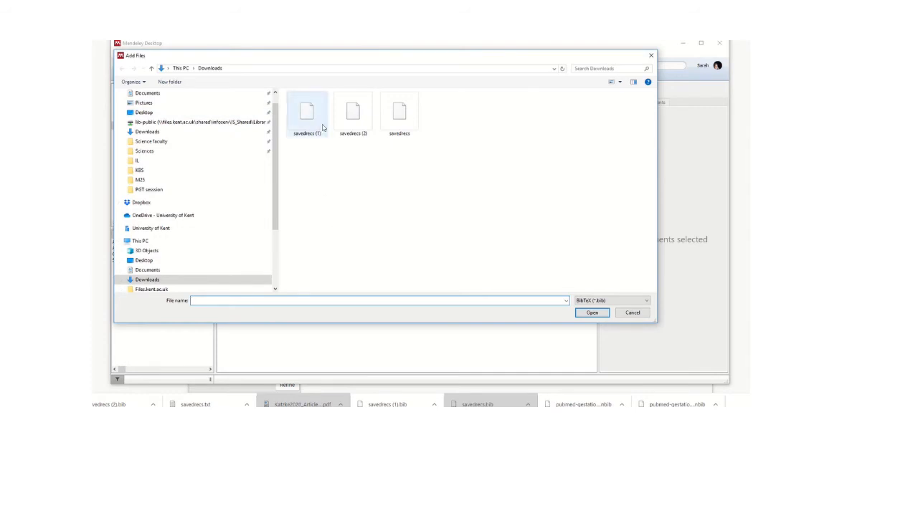
left_click(352, 121)
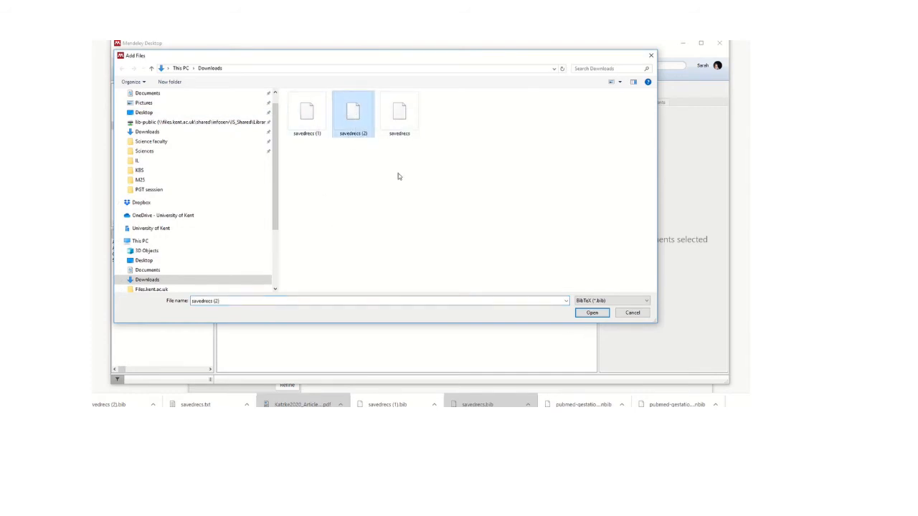
left_click(593, 314)
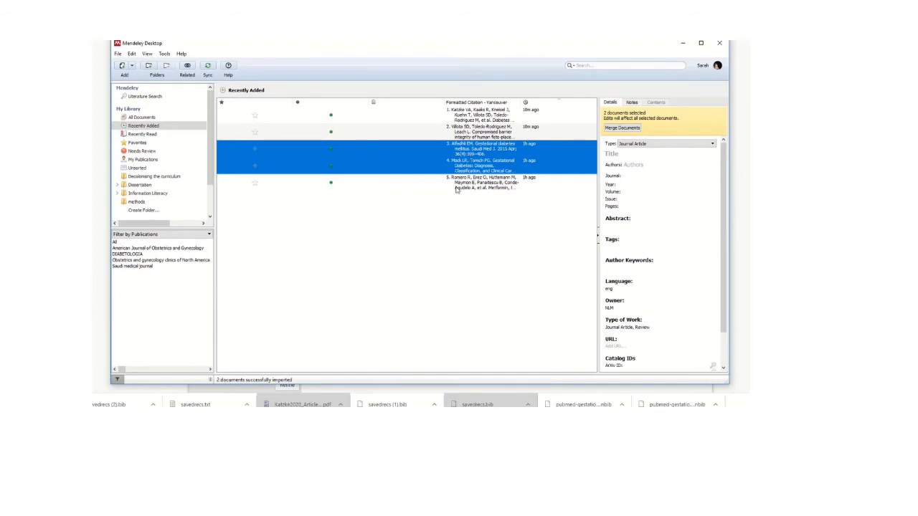
Step: Examine the details and abstracts of the two newly imported records in Recently Added
left_click(479, 115)
left_click(480, 132)
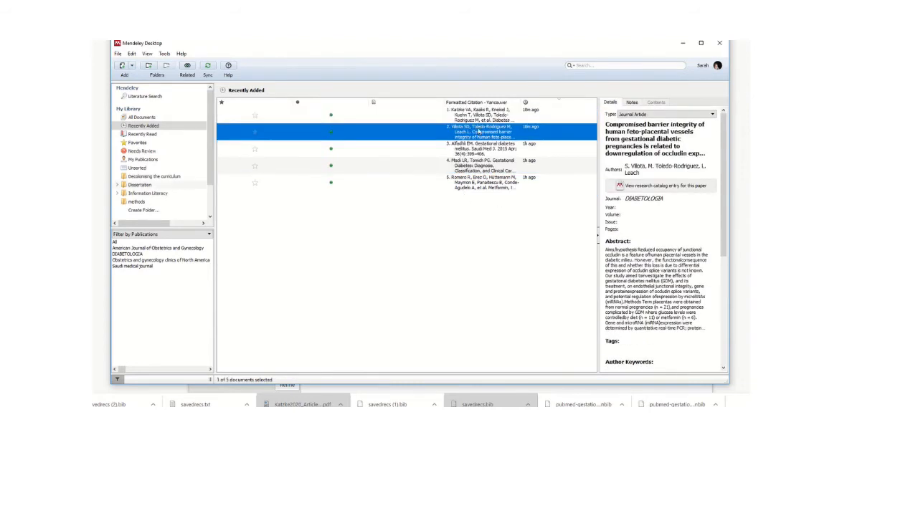
left_click(473, 115)
left_click(473, 134)
left_click(476, 117)
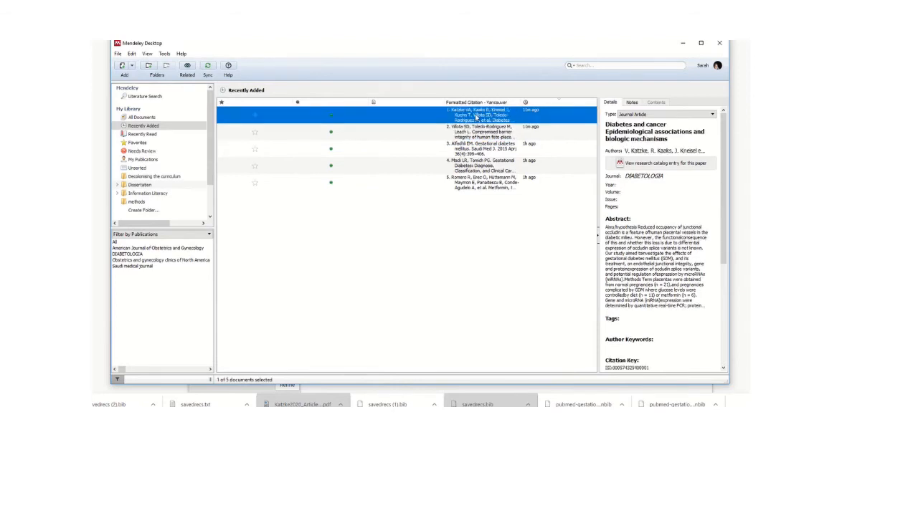
left_click(667, 139)
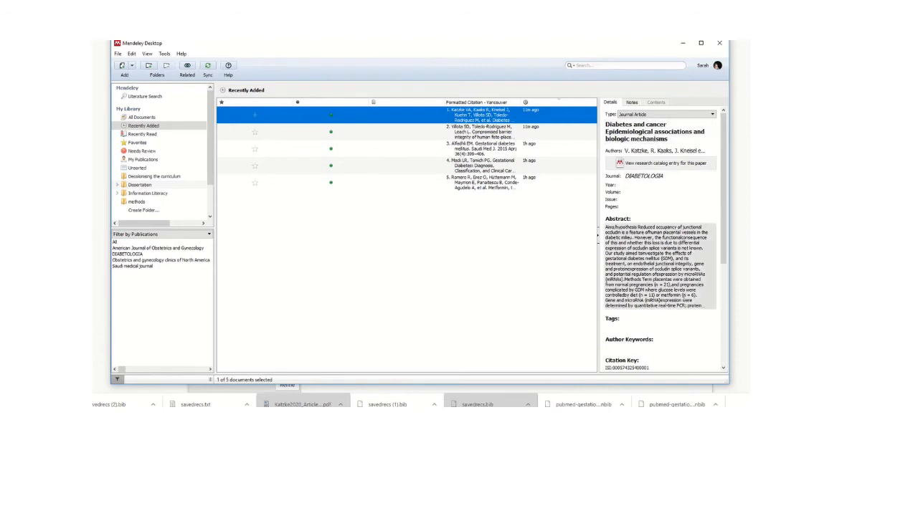
left_click_drag(723, 154, 724, 133)
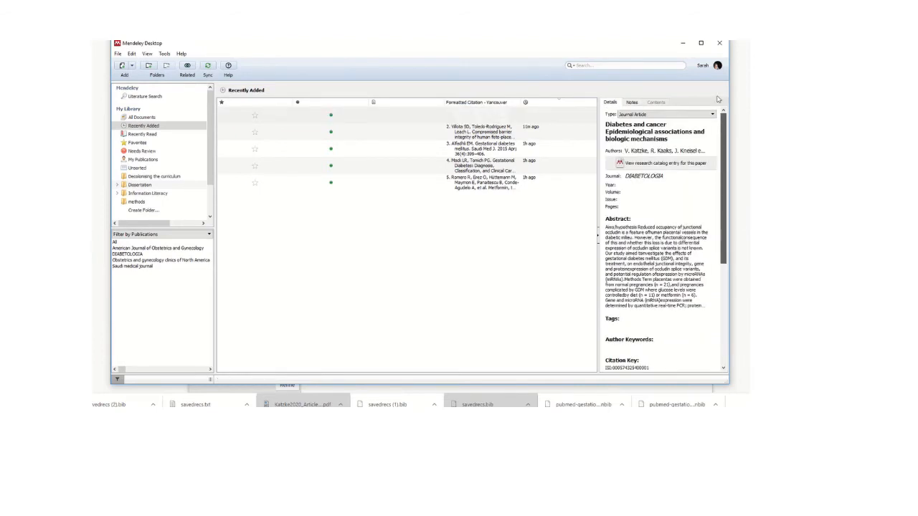
scroll(659, 283, "down", 3)
scroll(659, 283, "up", 3)
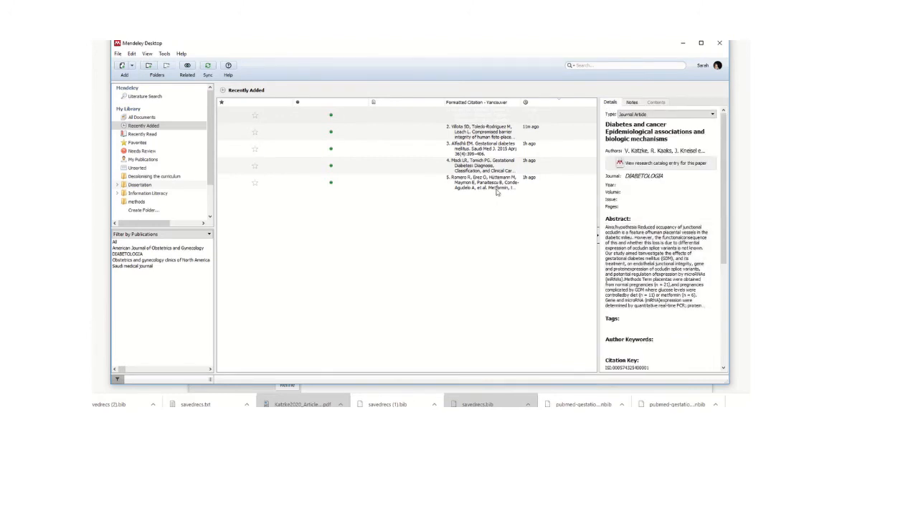
left_click(476, 139)
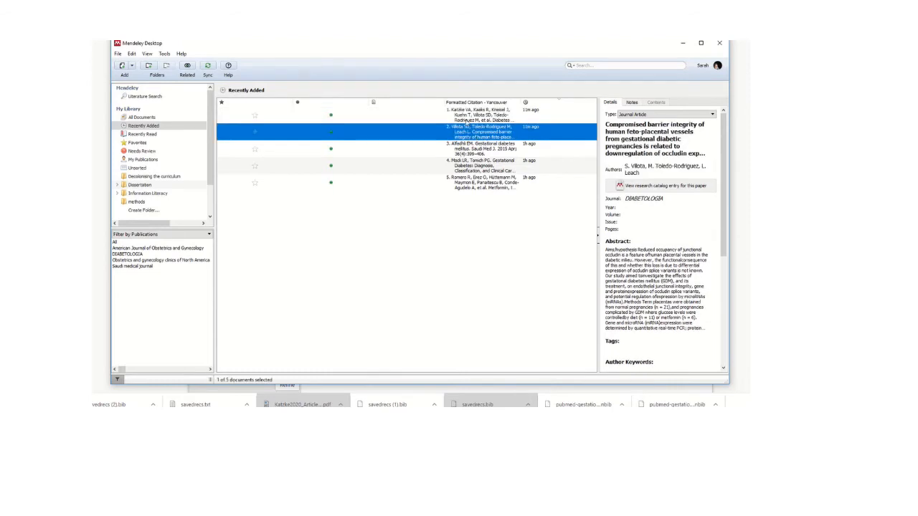
Step: Add the record "Diabetes and cancer Epidemiological associations and biologic mechanisms" to the Dissertation folder and open that folder
left_click(476, 117)
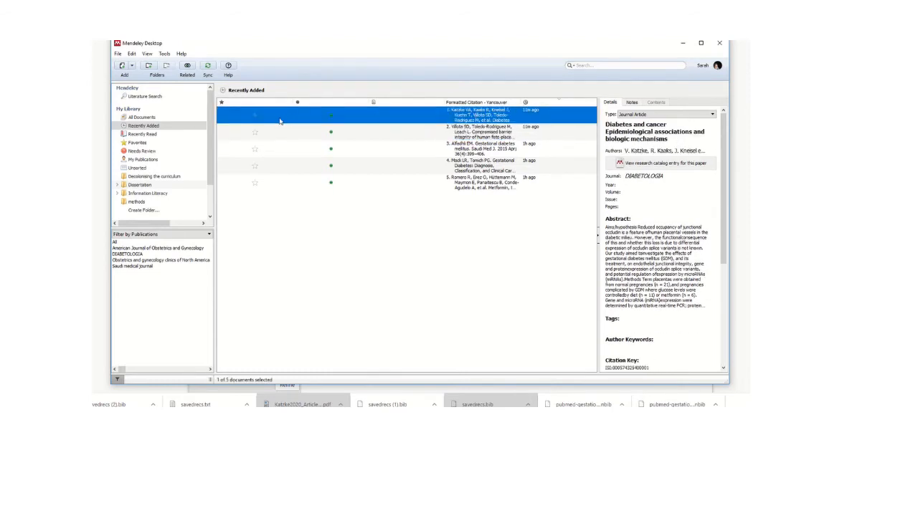
left_click_drag(262, 119, 169, 177)
left_click(140, 185)
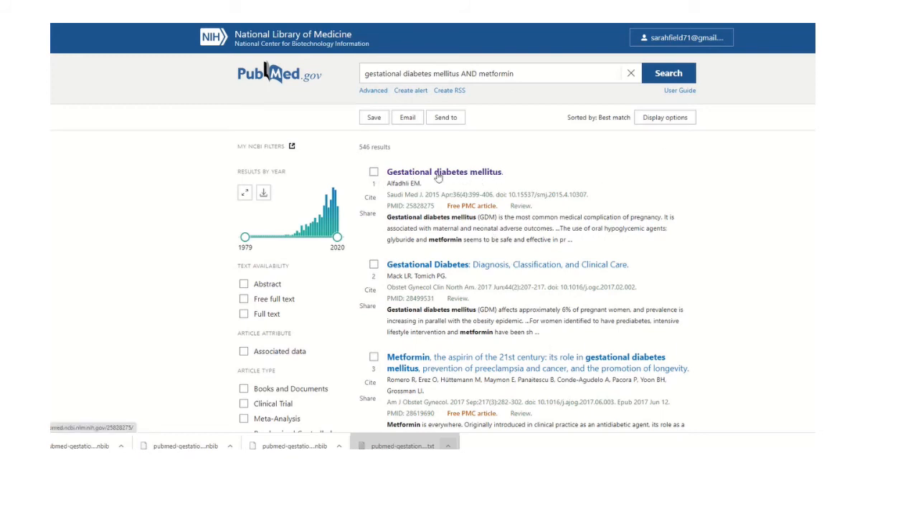
Step: In PubMed, select the first three search results and create a citation manager file from the selection
left_click(373, 175)
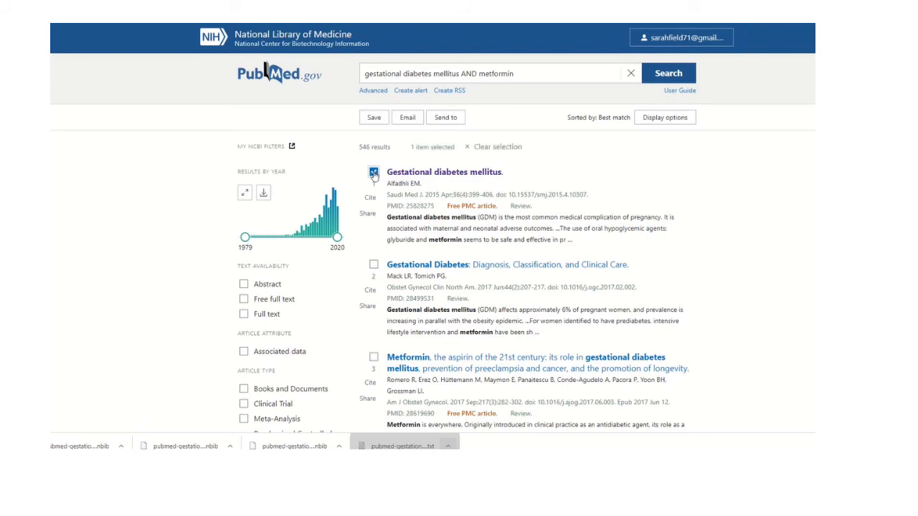
left_click(373, 264)
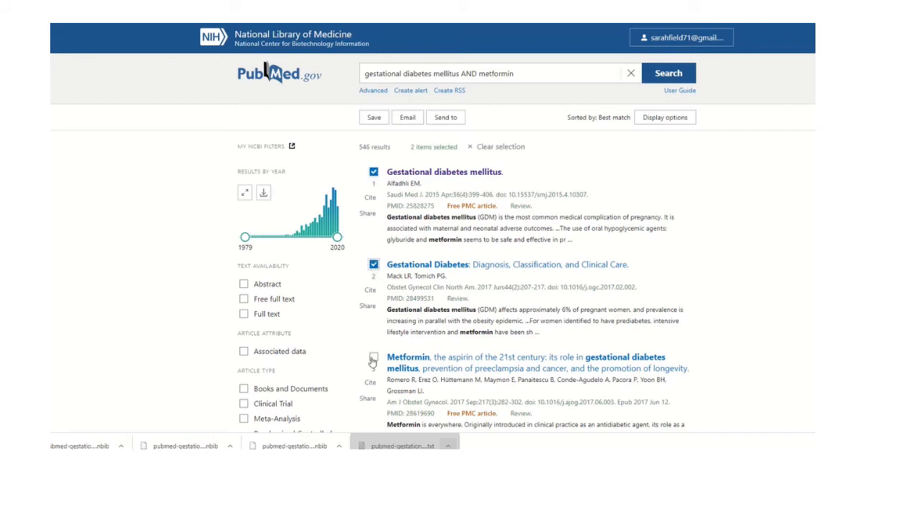
left_click(372, 358)
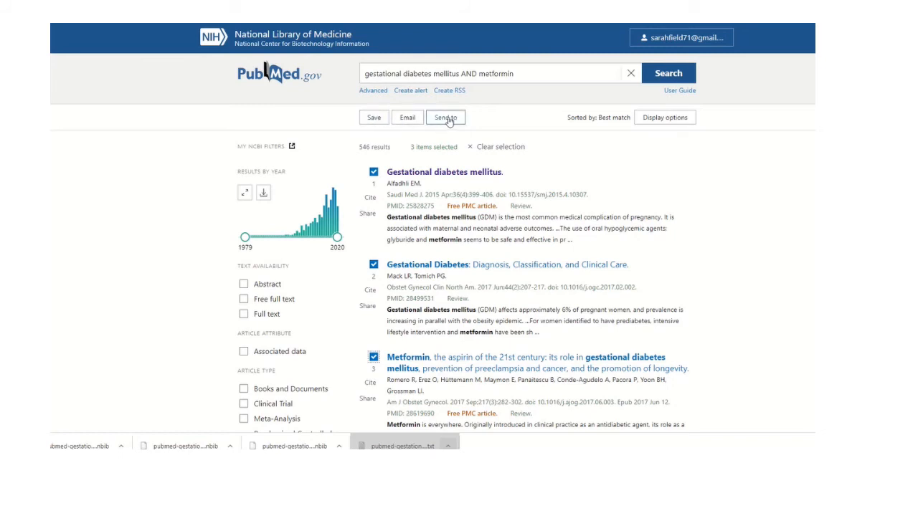
left_click(446, 119)
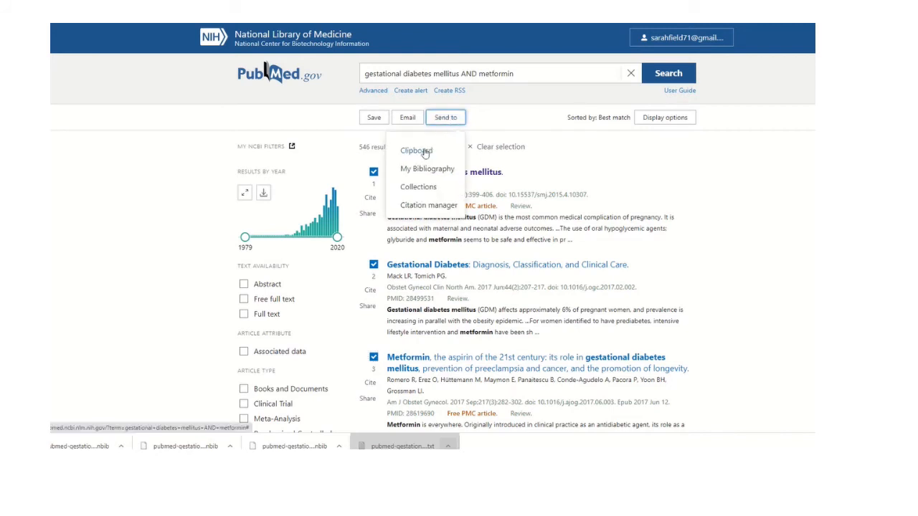
left_click(420, 206)
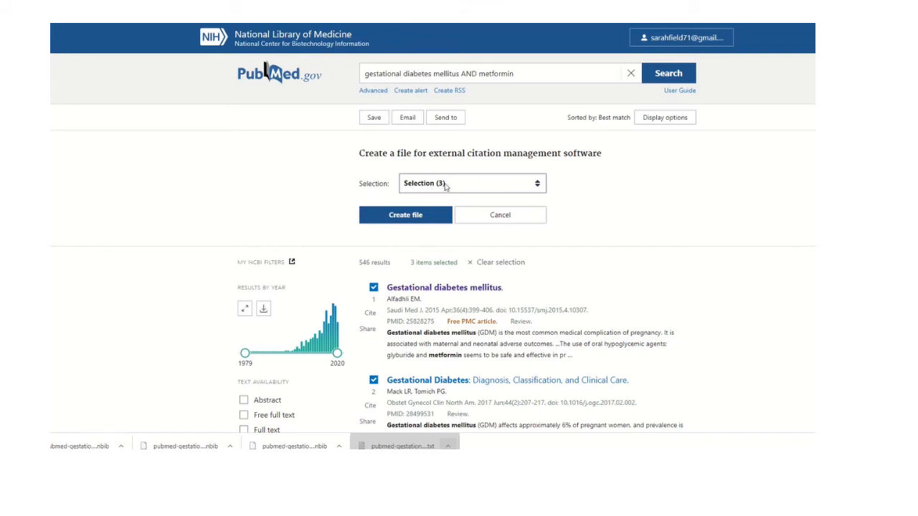
left_click(410, 216)
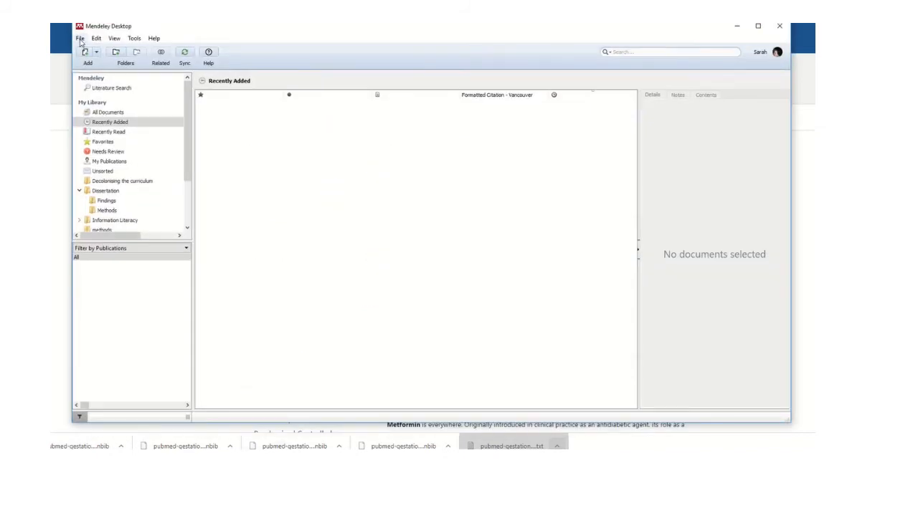
Step: In Mendeley Desktop, import pubmed-gestationa-set (4).nbib from the Downloads folder, with the file type set to all supported formats
left_click(80, 39)
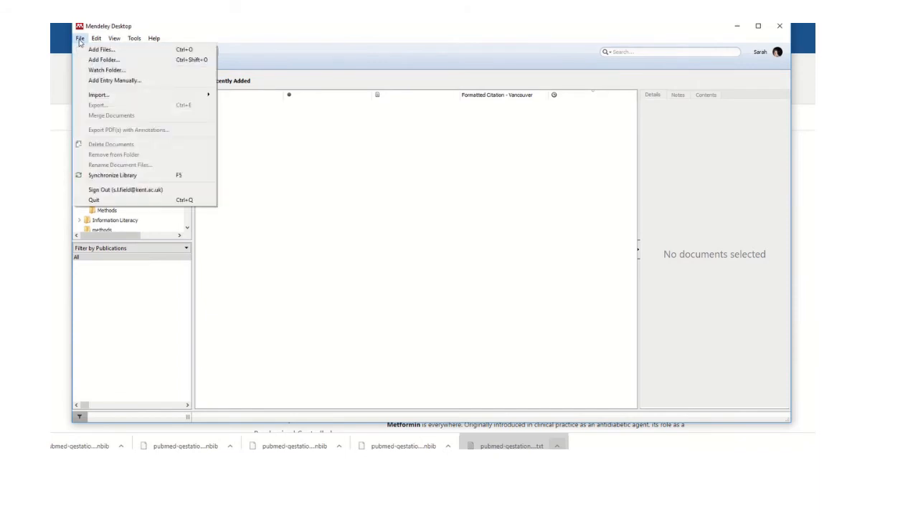
mouse_move(102, 99)
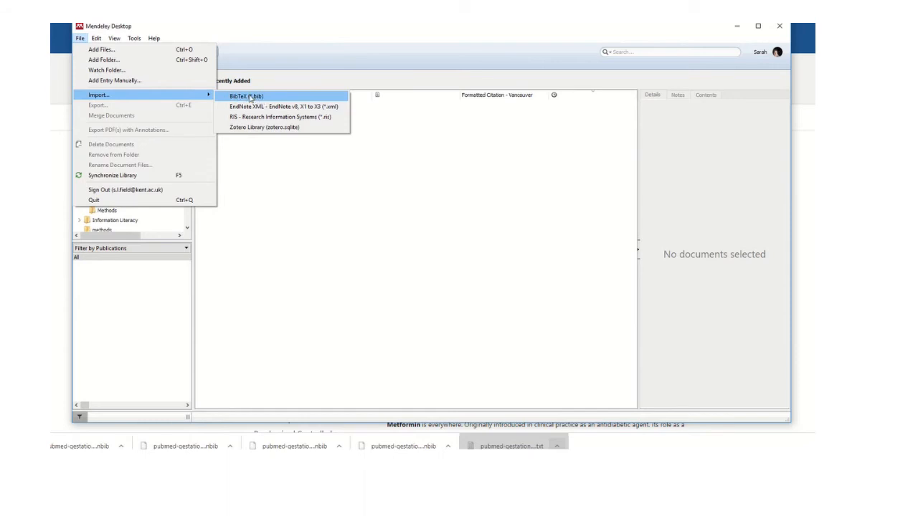
left_click(251, 97)
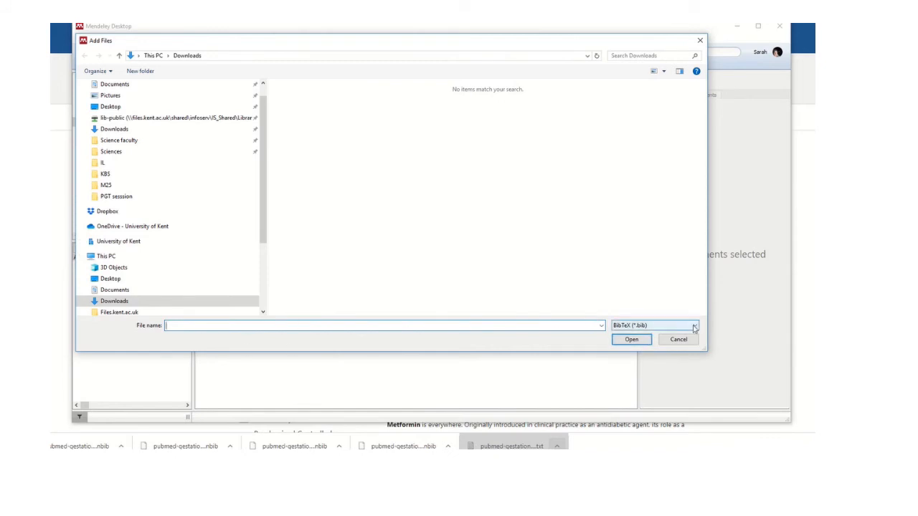
left_click(679, 327)
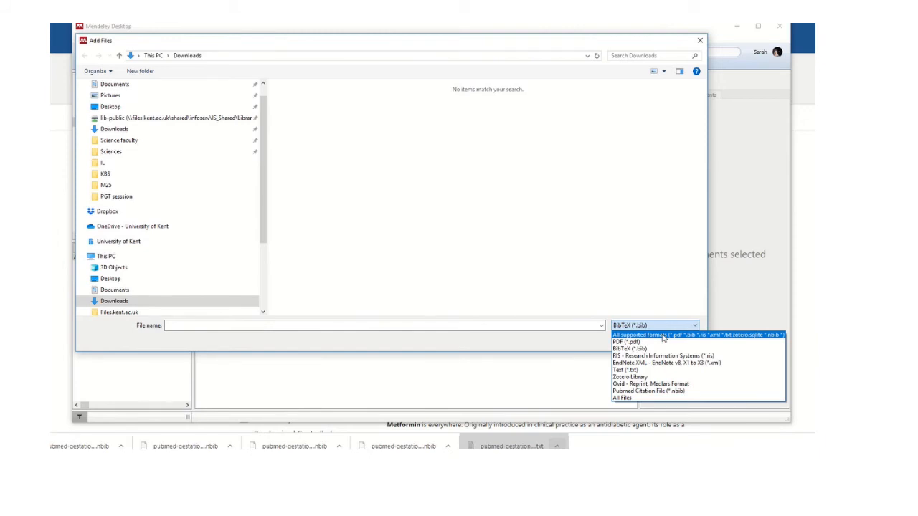
left_click(631, 334)
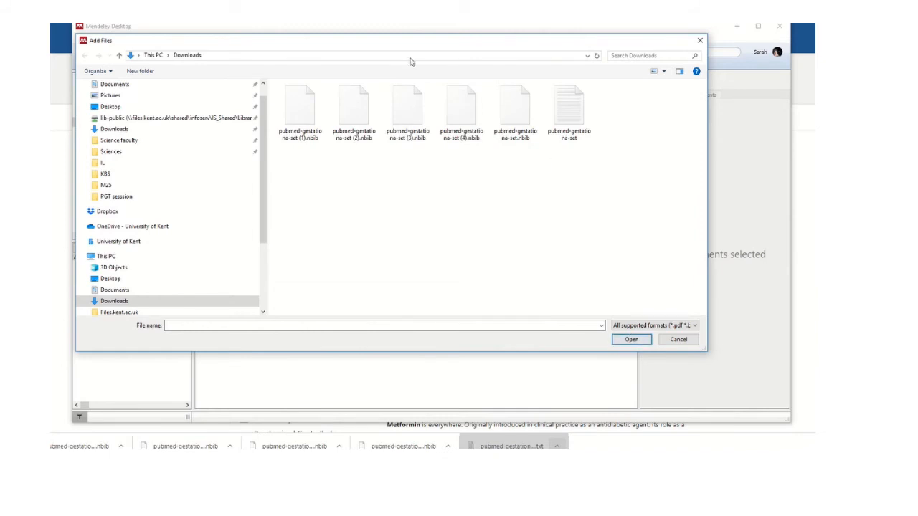
left_click(459, 107)
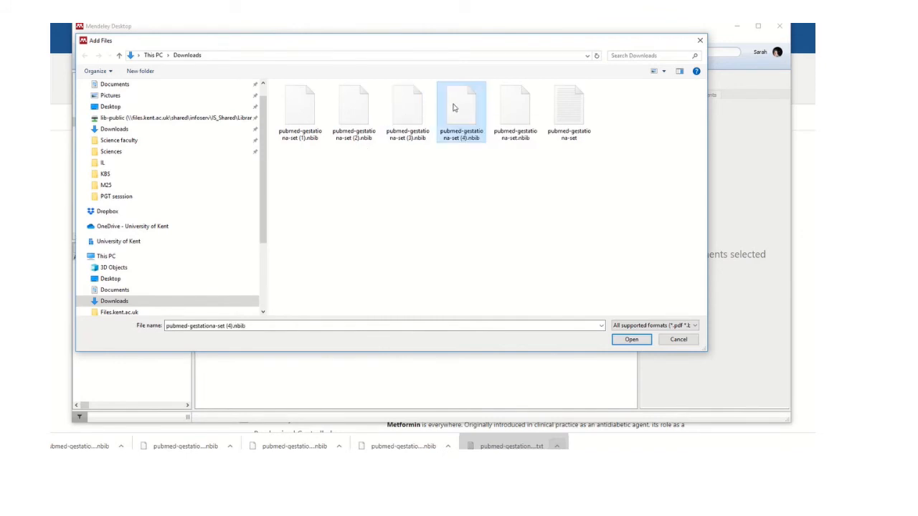
left_click(629, 340)
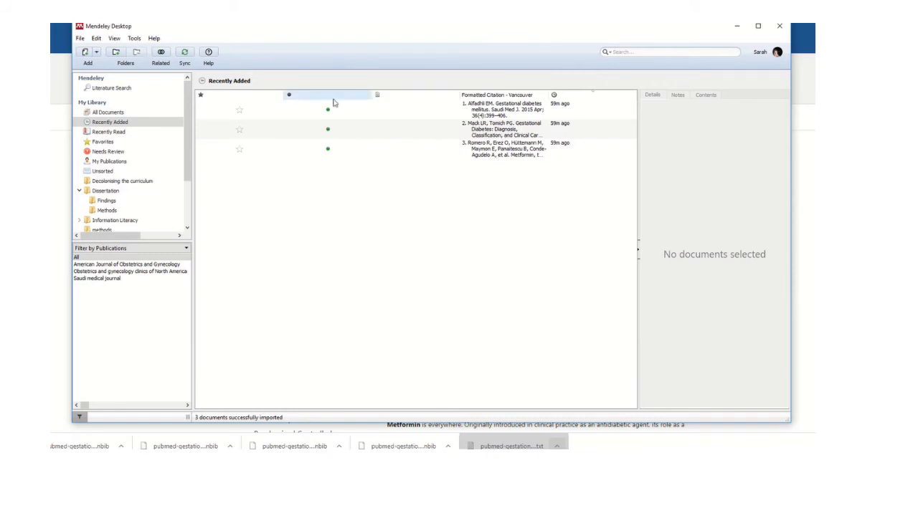
Step: Examine the details and abstracts of the first two imported gestational diabetes records in Recently Added
left_click(518, 105)
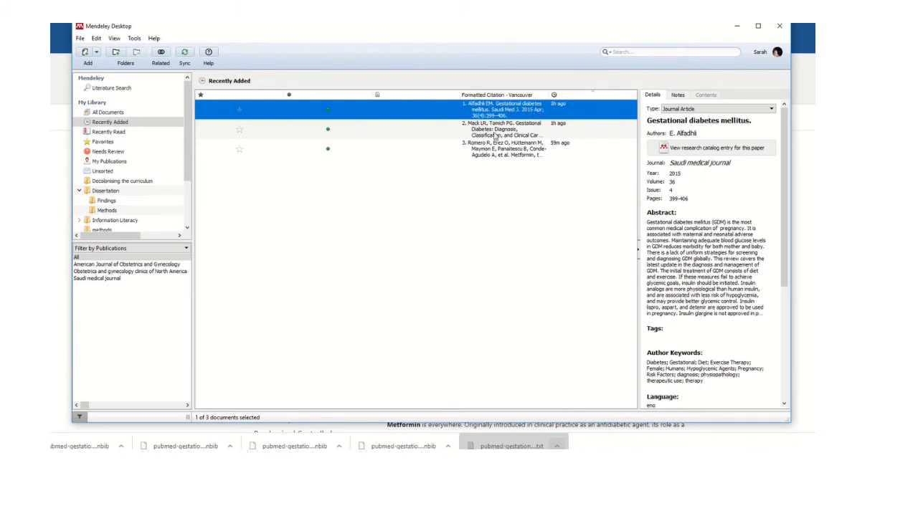
left_click(496, 131)
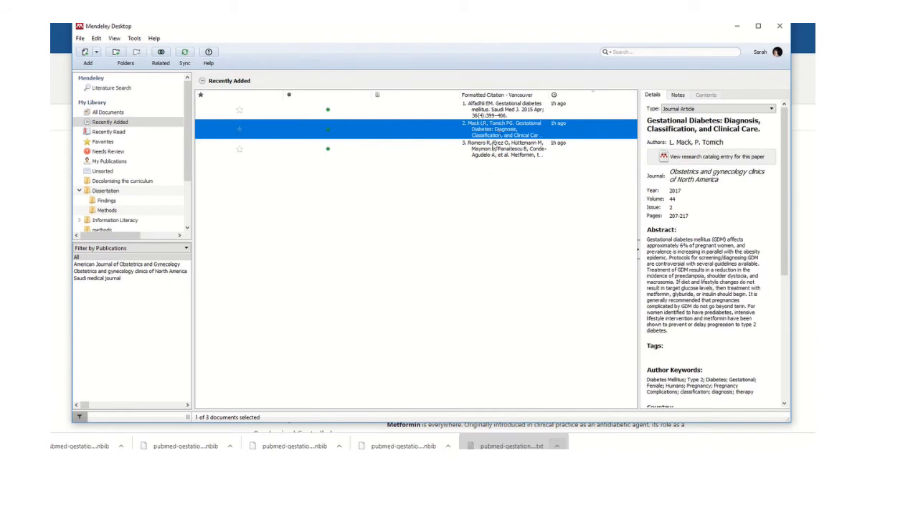
left_click(492, 109)
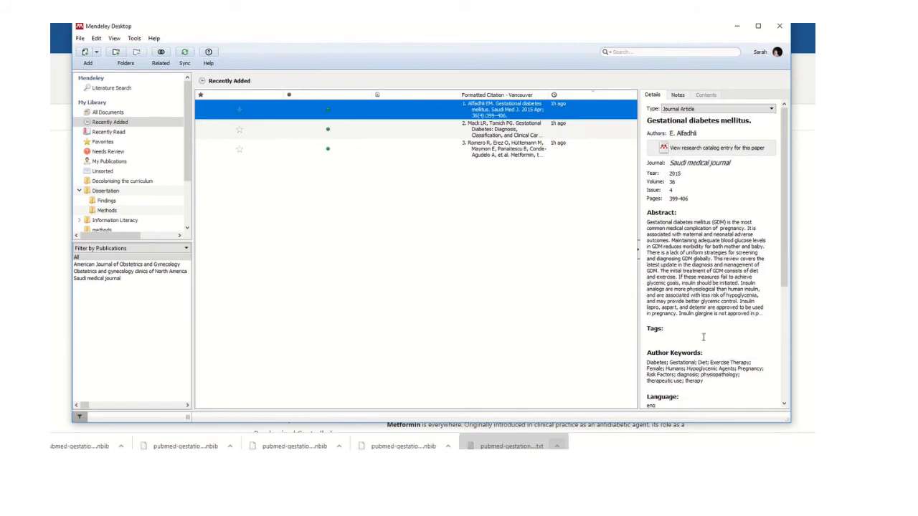
scroll(787, 267, "down", 1)
mouse_move(787, 266)
left_mouse_down()
mouse_move(799, 383)
mouse_move(787, 273)
left_mouse_up()
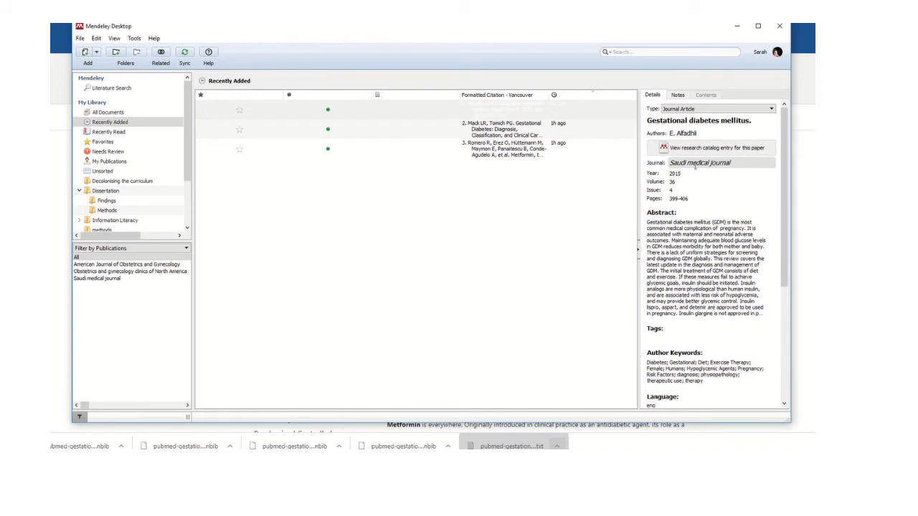
Step: Open the journal and authors fields of the "Gestational diabetes mellitus" record for editing, then leave them without entering anything
left_click(731, 163)
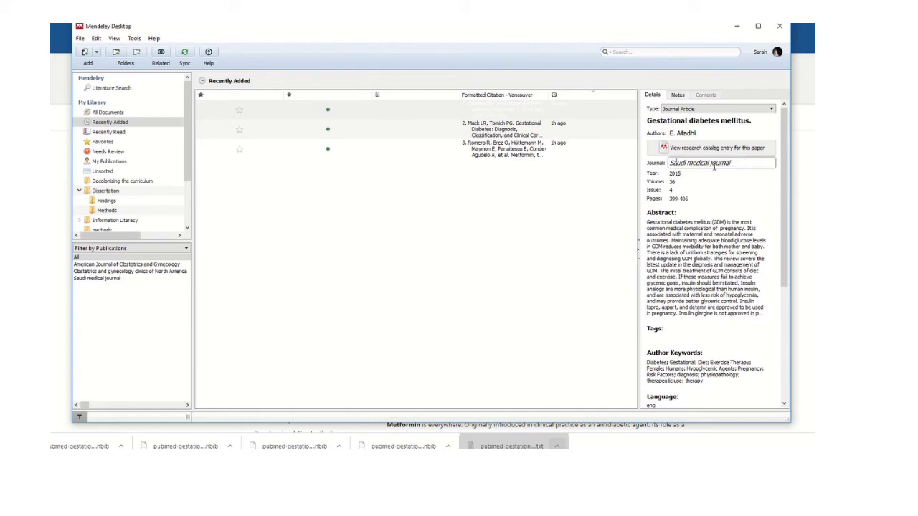
key("ctrl+Left")
key("ctrl+Left")
left_click(708, 134)
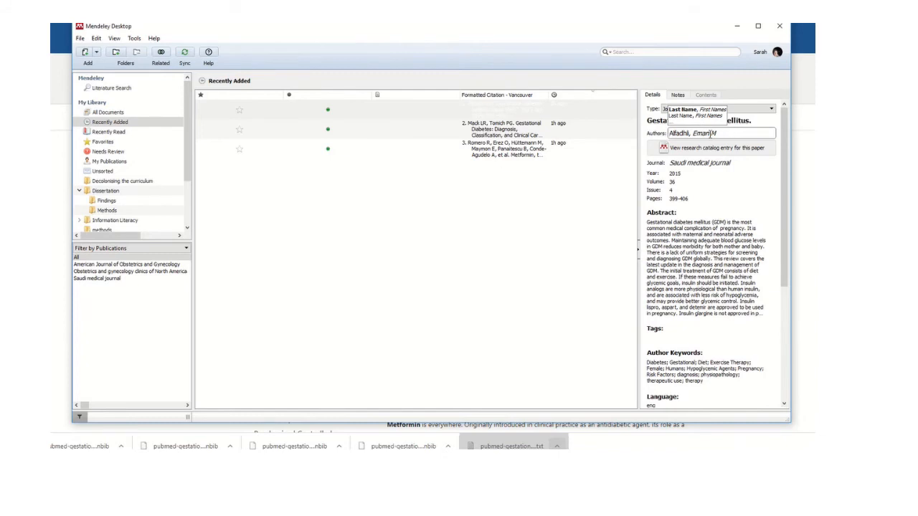
left_click(496, 198)
Step: Add the records "Gestational diabetes mellitus" and "Gestational Diabetes: Diagnosis, Classification, and Clinical Care" to the Dissertation folder
left_click(353, 115)
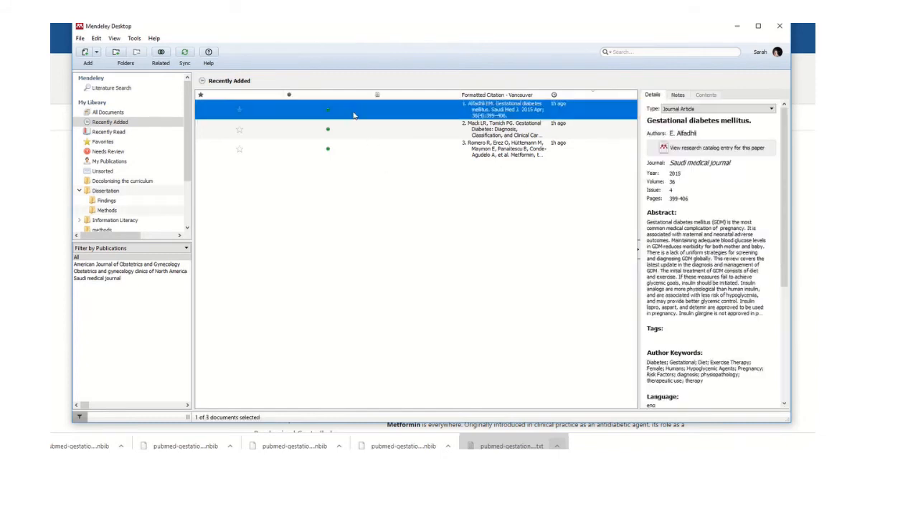
left_click(451, 134)
left_click(450, 153)
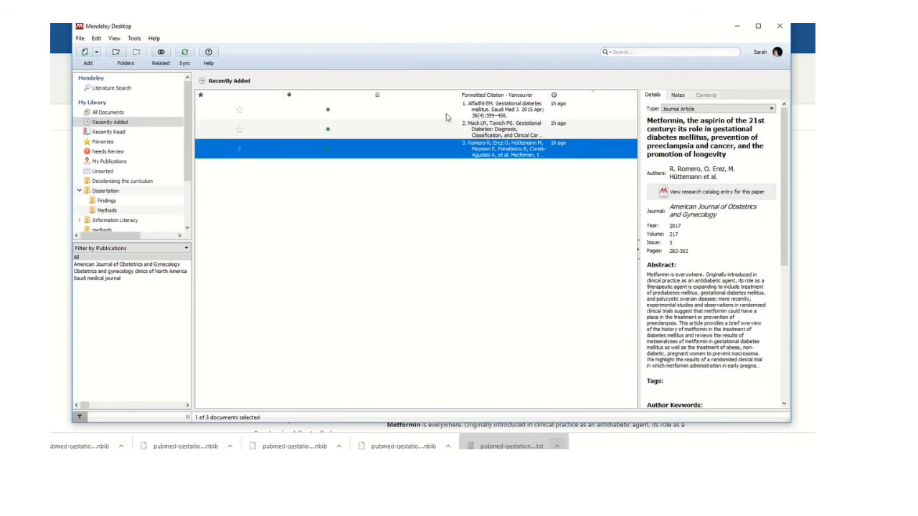
left_click(446, 115)
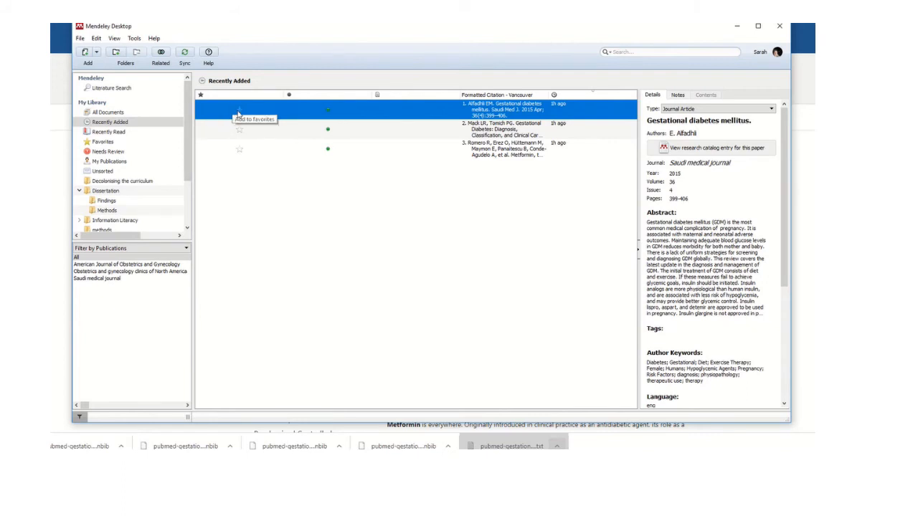
left_click_drag(240, 113, 127, 194)
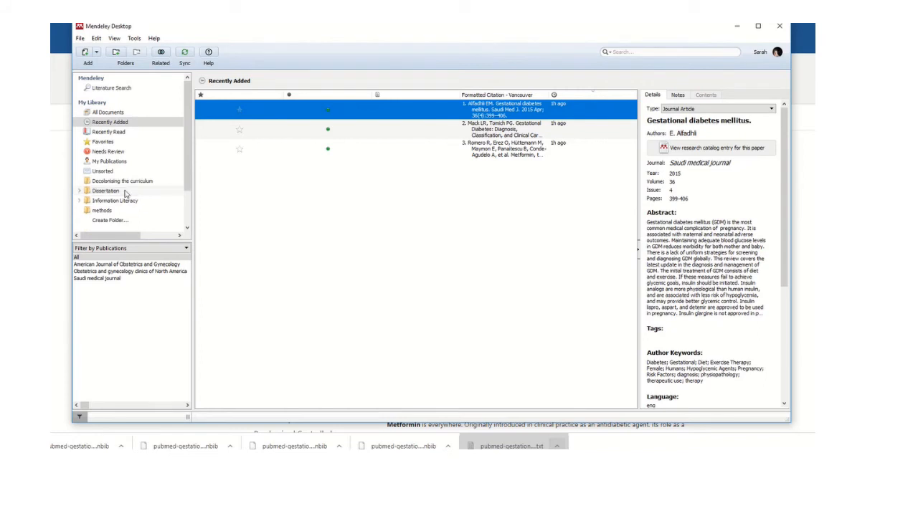
left_click(322, 129)
left_click_drag(260, 130, 112, 191)
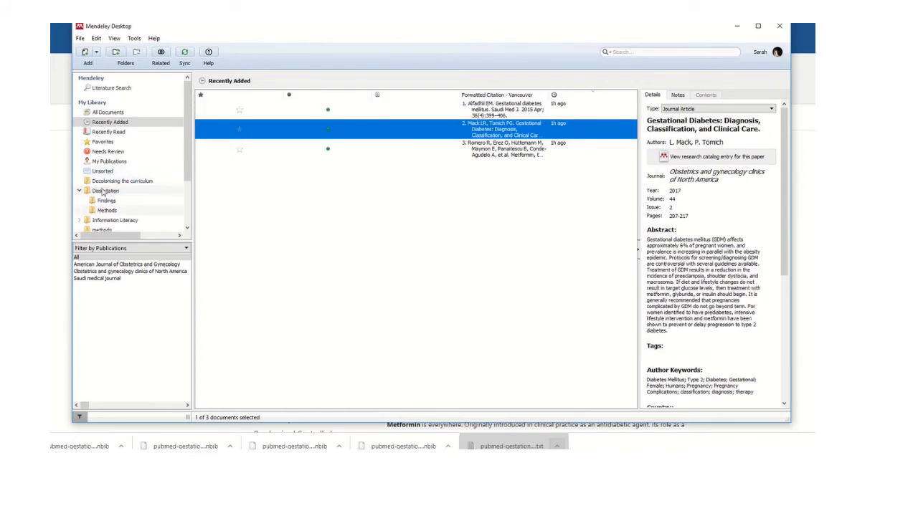
Step: Check the contents of the Dissertation folder and its Findings subfolder
left_click(104, 192)
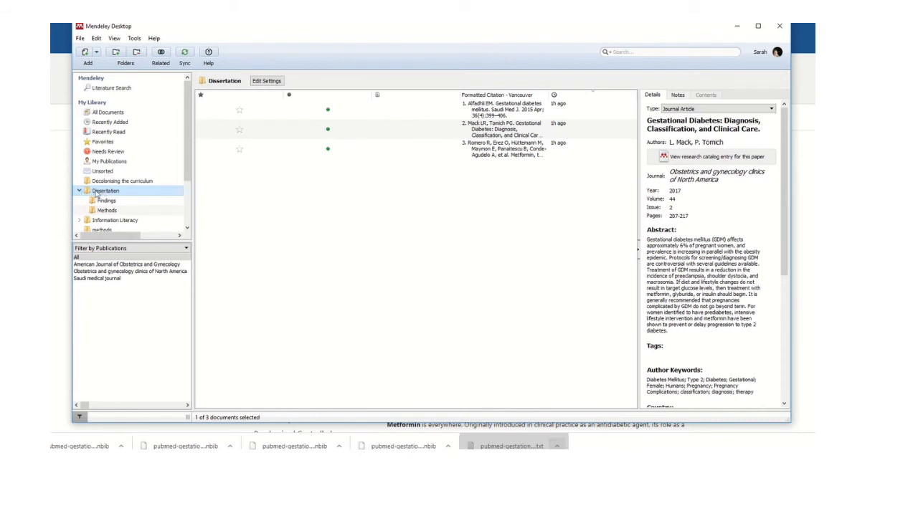
left_click(95, 191)
left_click(100, 201)
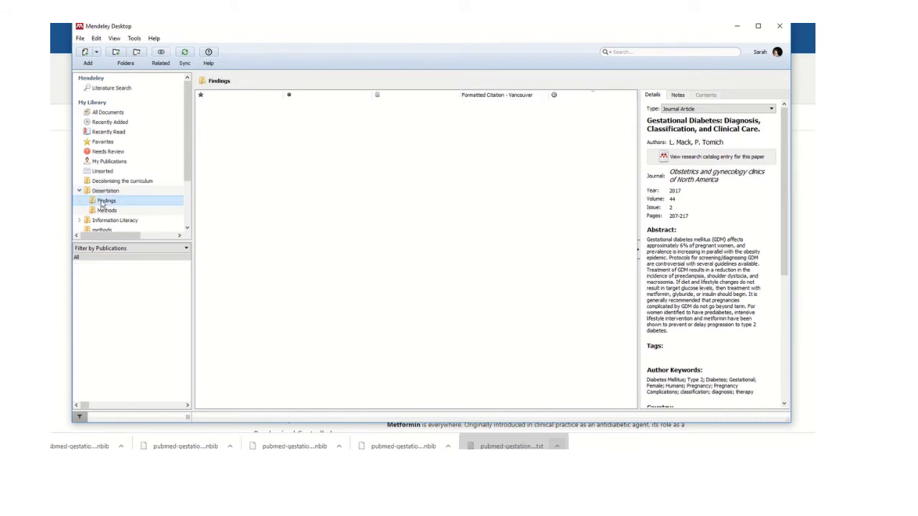
left_click(108, 194)
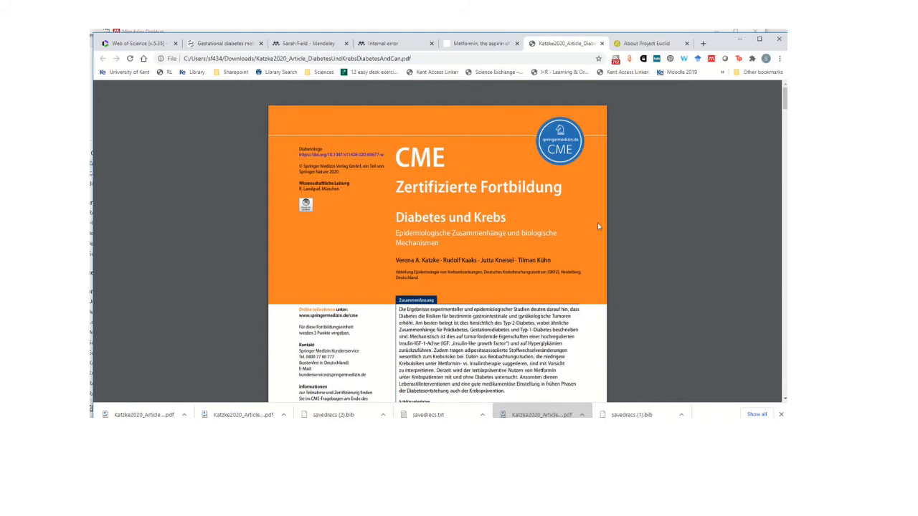
Step: In the browser, skim the "Diabetes und Krebs" article PDF and download it
scroll(599, 226, "down", 10)
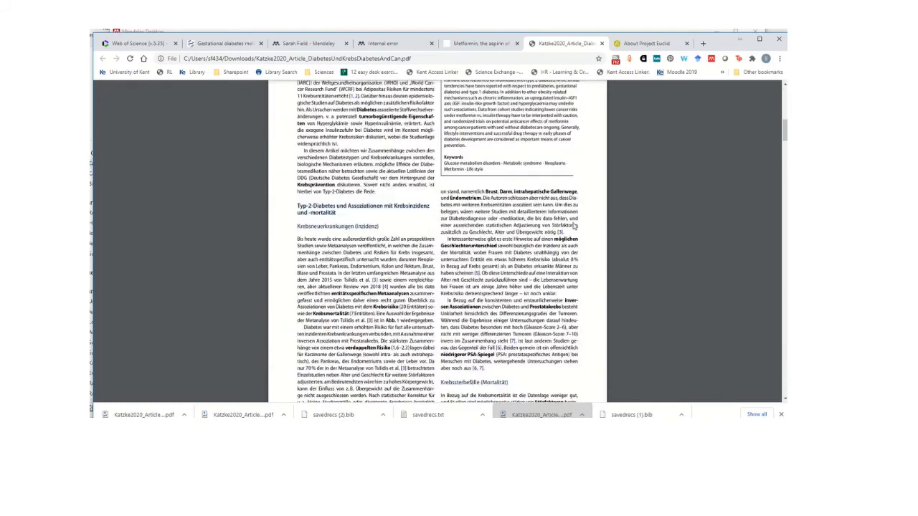
scroll(574, 226, "up", 10)
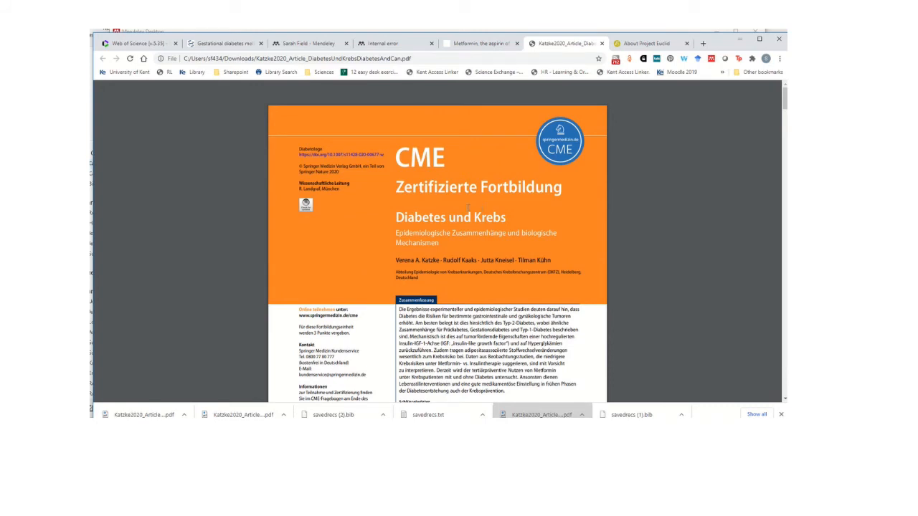
mouse_move(718, 97)
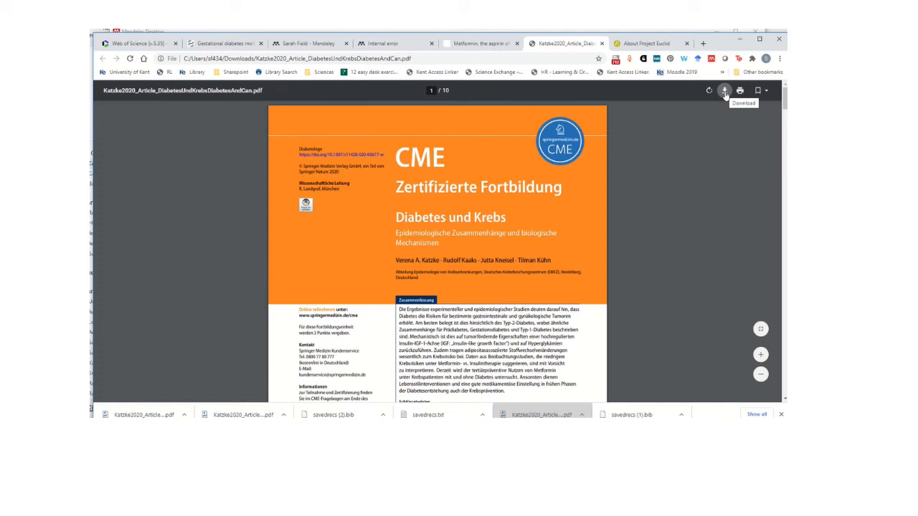
left_click(724, 91)
Step: Switch to Mendeley Desktop, add the PDF Katzke2020_Article_DiabetesUndKrebsDiabetesAndCan from Downloads to the Dissertation folder, and view the article's record
key("alt+Tab")
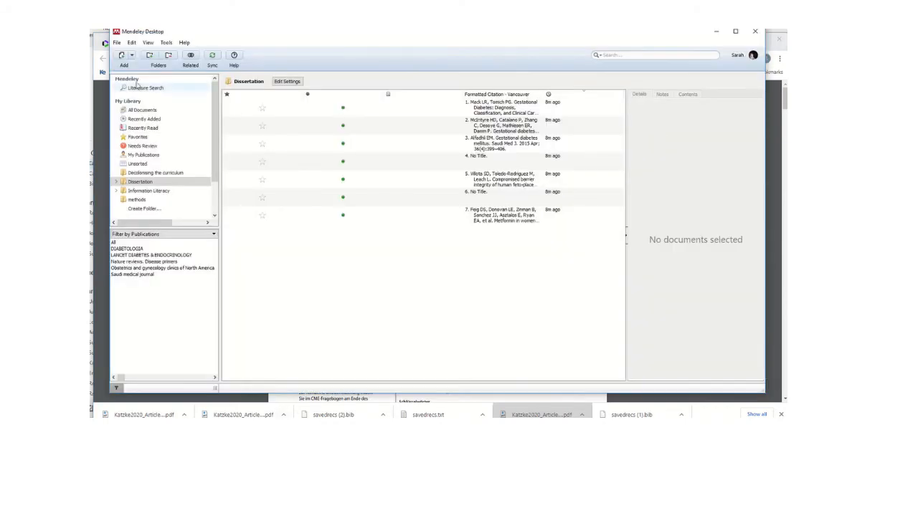
left_click(117, 43)
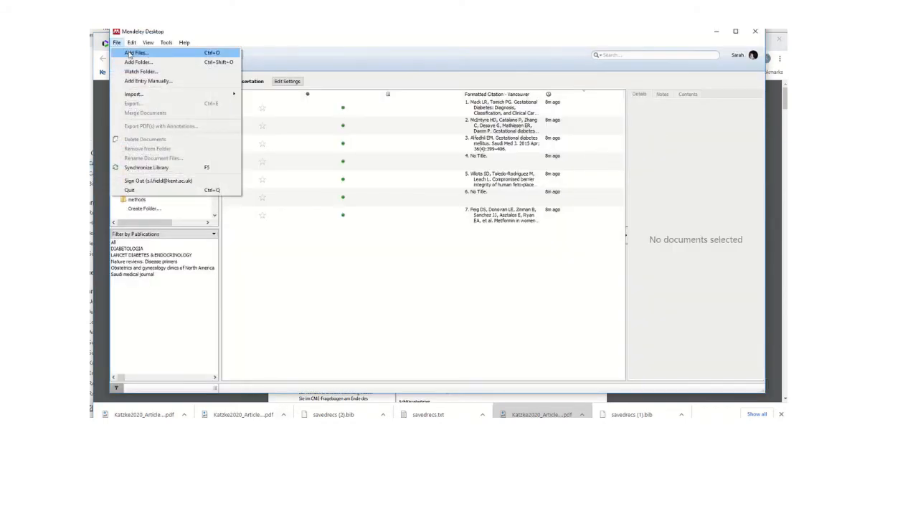
left_click(129, 51)
left_click(367, 109)
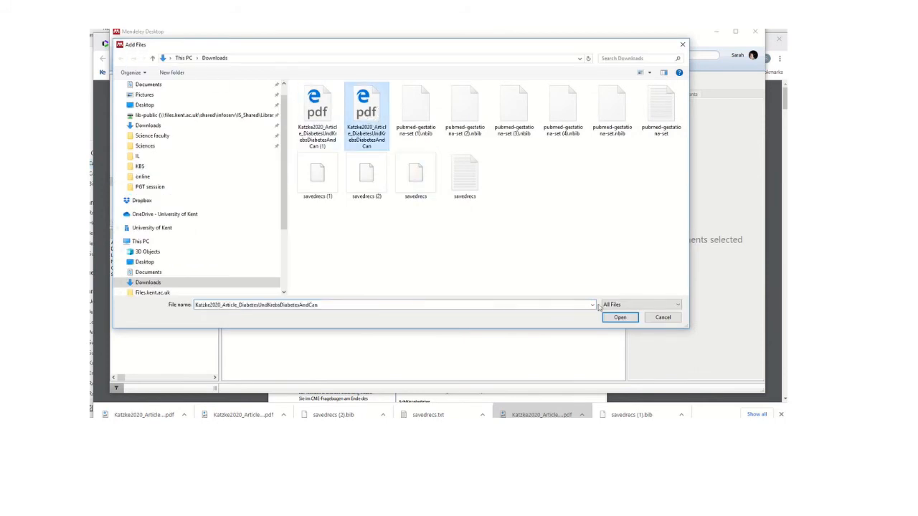
left_click(620, 317)
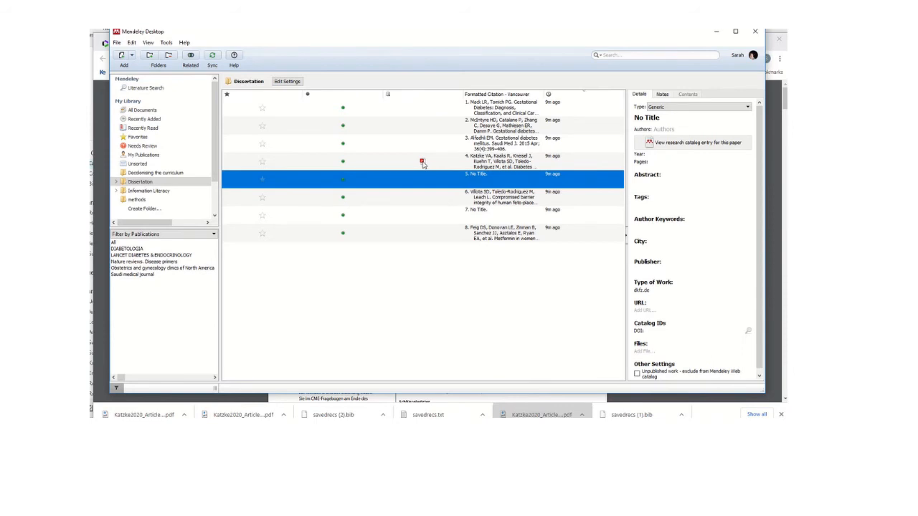
left_click(503, 168)
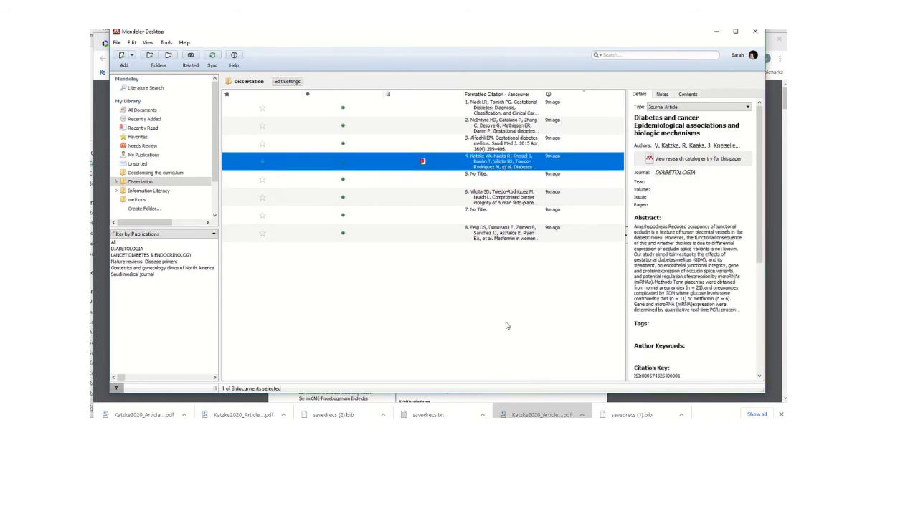
Step: Switch to the browser, return to the AJOG metformin article, and reopen Mendeley Web Importer to review the items it offers
left_click(541, 414)
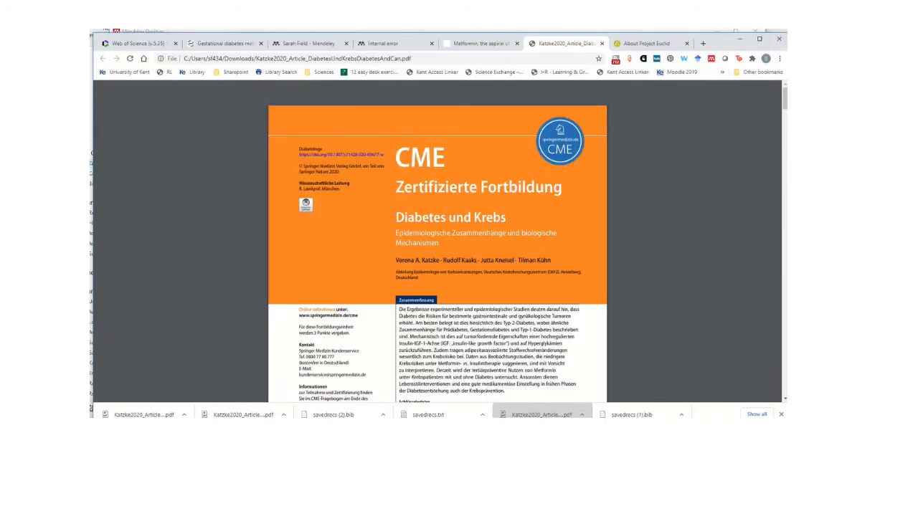
left_click(489, 44)
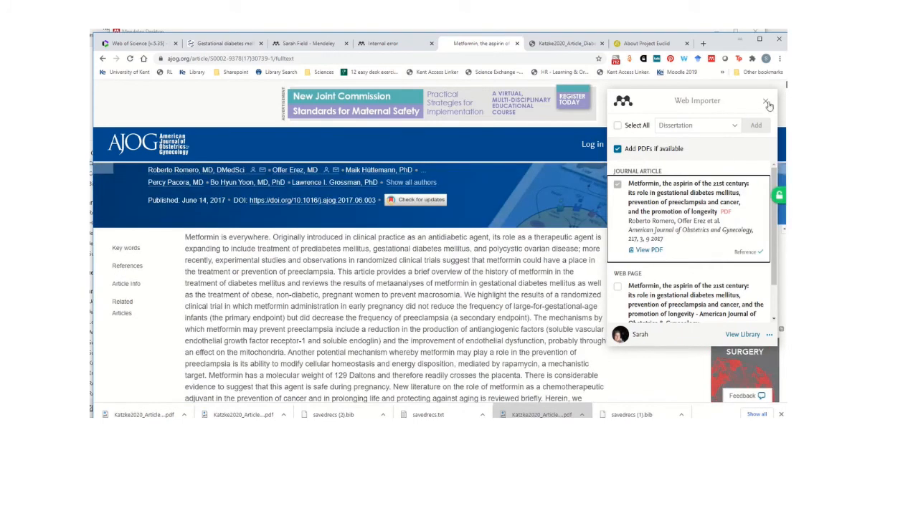
left_click(766, 103)
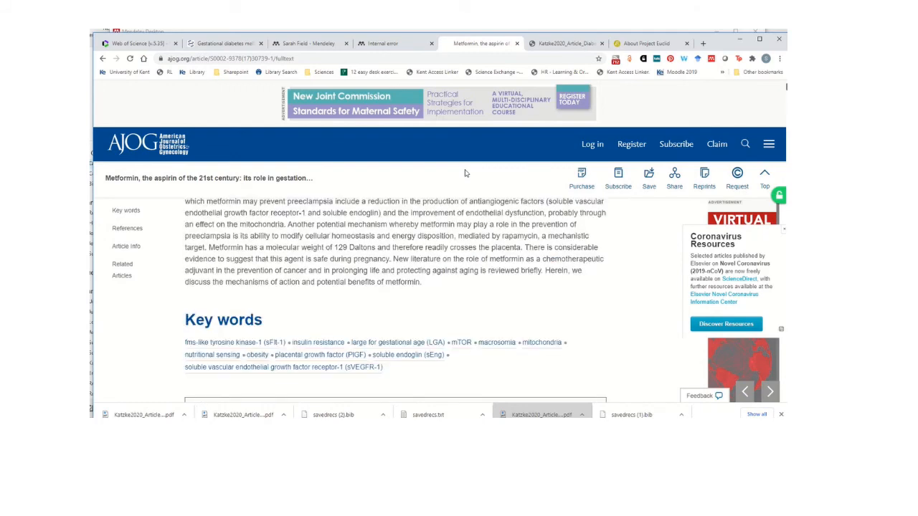
scroll(465, 173, "up", 5)
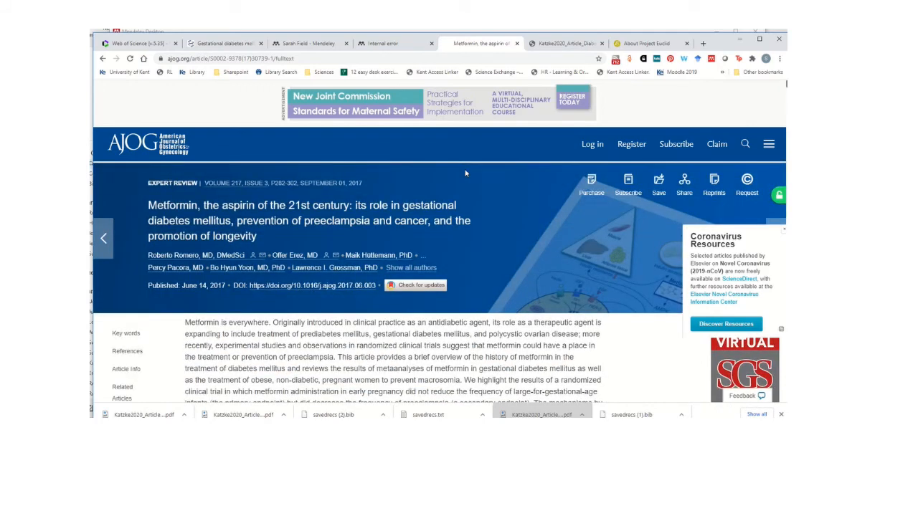
left_click(711, 59)
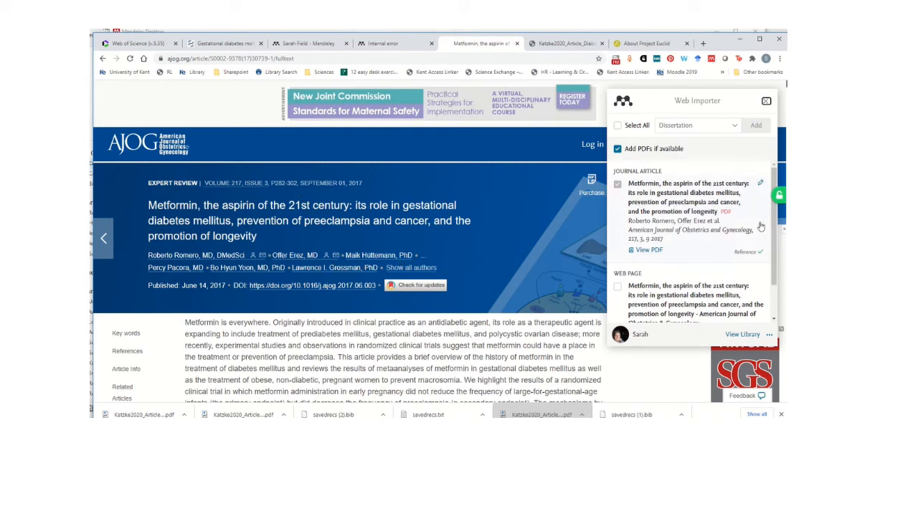
scroll(774, 210, "down", 2)
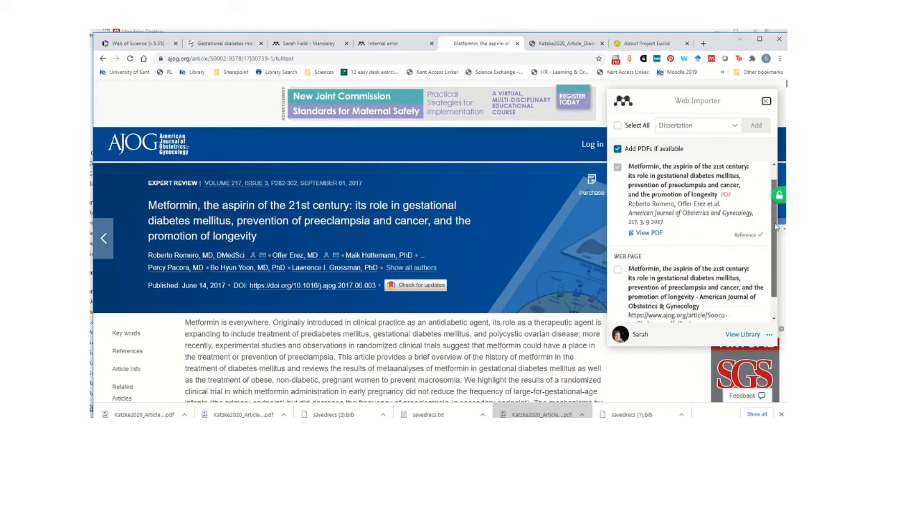
Step: Review the journal article and web page entries that Web Importer offers for the metformin article
scroll(774, 210, "up", 2)
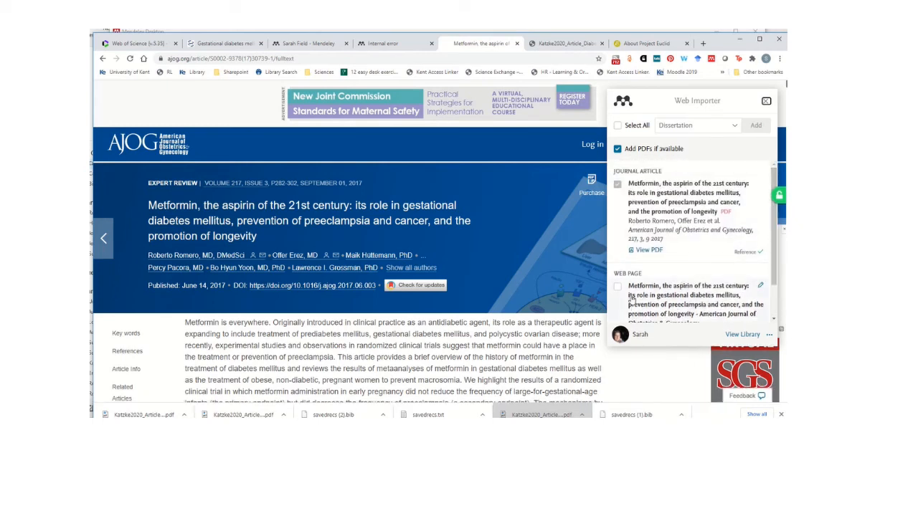
scroll(775, 274, "down", 1)
left_click_drag(776, 274, 775, 296)
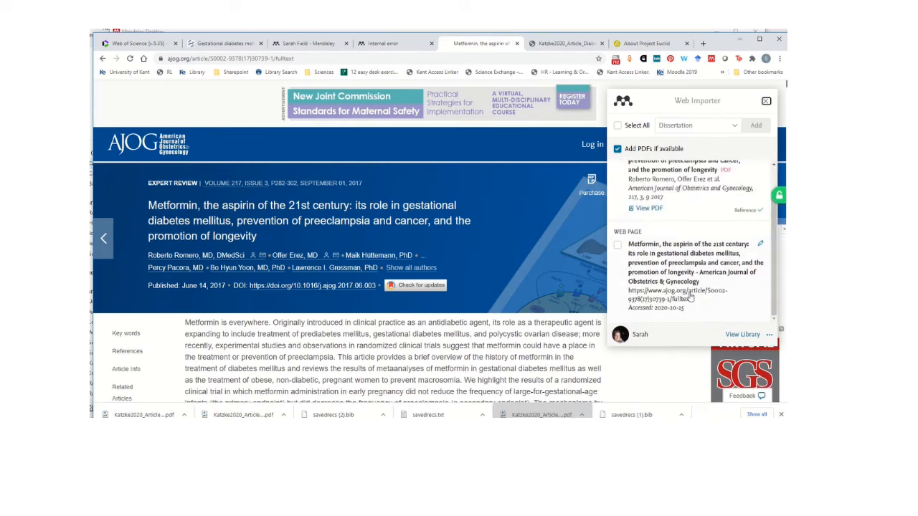
scroll(775, 296, "up", 2)
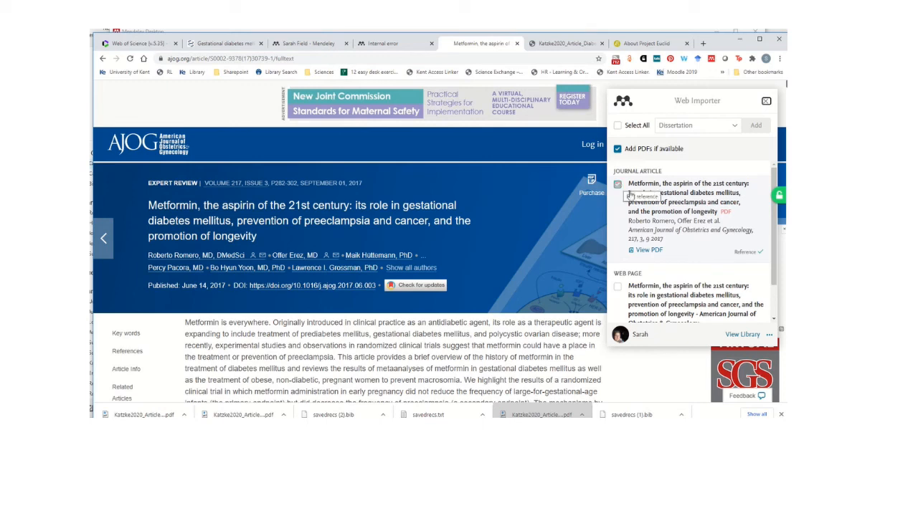
left_click(659, 200)
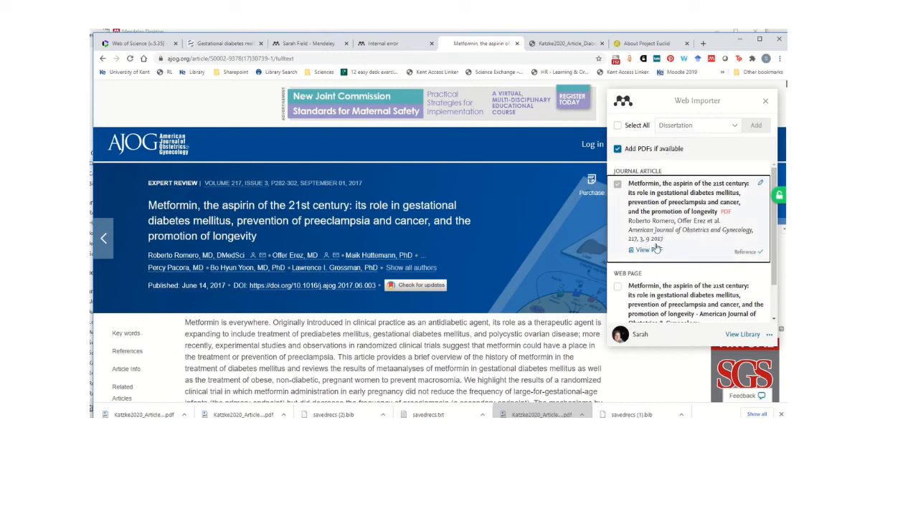
Step: Look through the collections available as import destinations and keep Dissertation as the chosen one
left_click(709, 130)
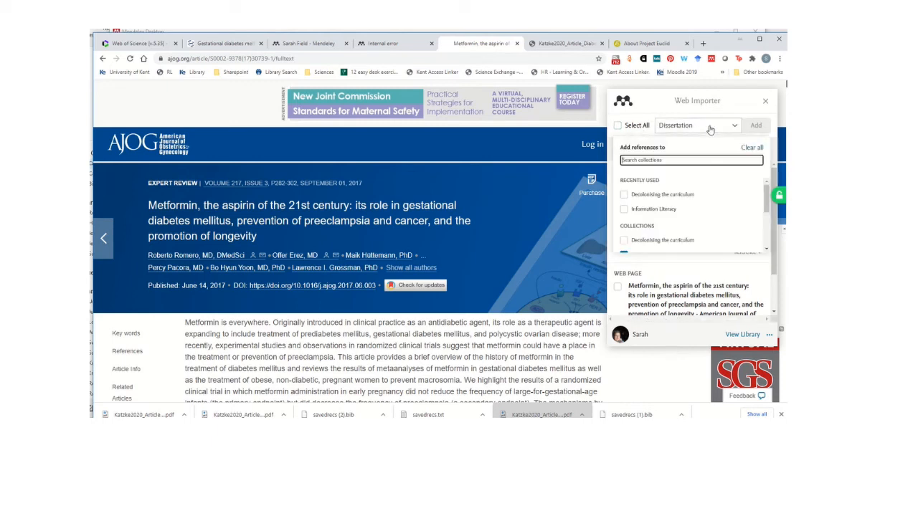
scroll(645, 197, "down", 5)
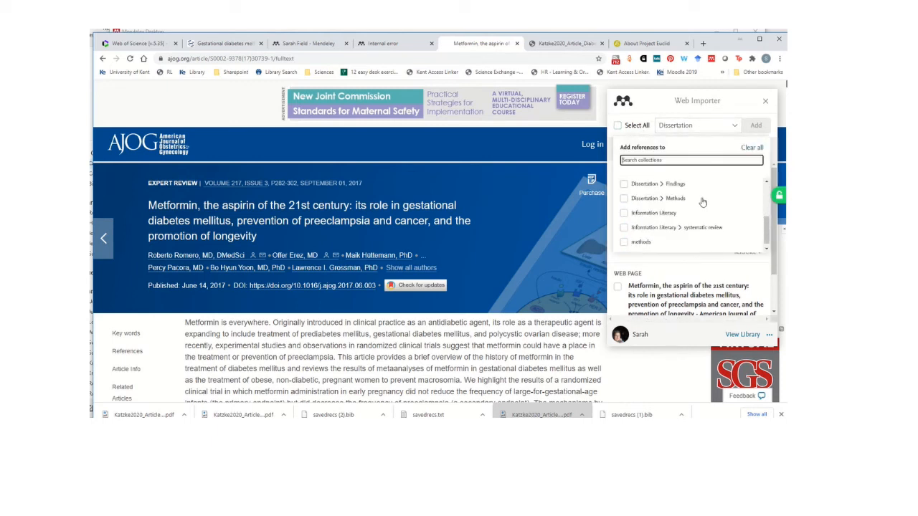
scroll(635, 200, "up", 3)
left_click(623, 210)
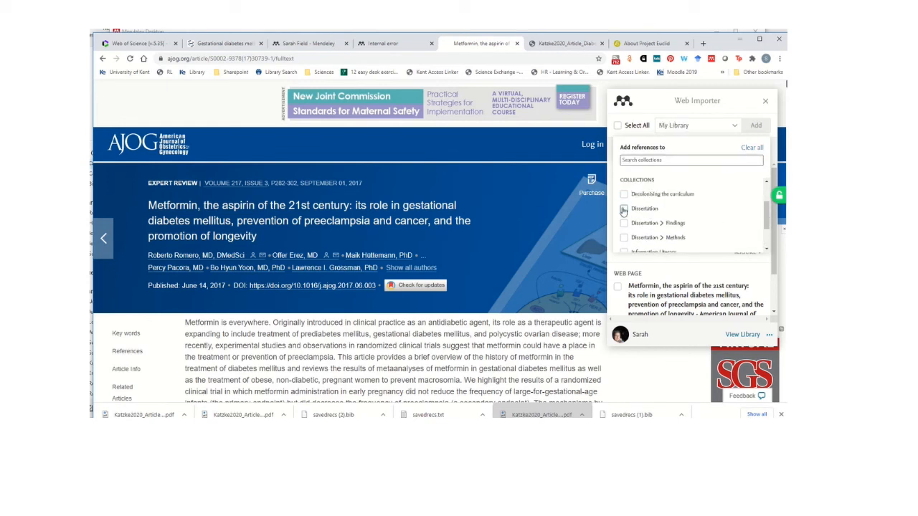
left_click(757, 126)
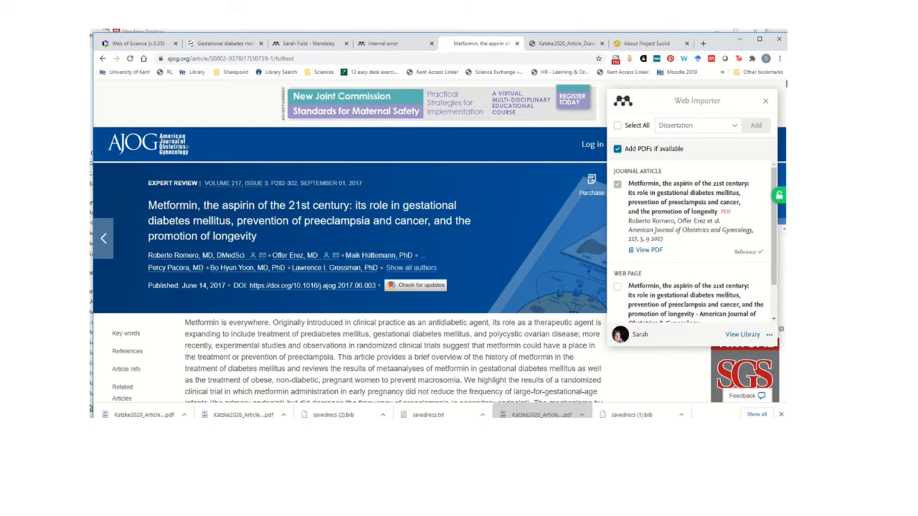
Step: Switch to Word's Example essay, bring up the Mendeley citation tools and refresh the citations
mouse_move(283, 425)
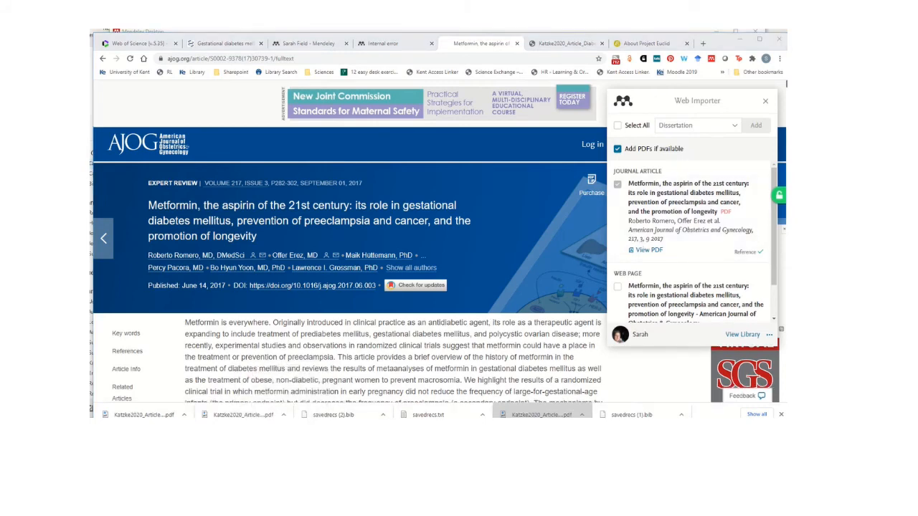
left_click(283, 424)
left_click(213, 56)
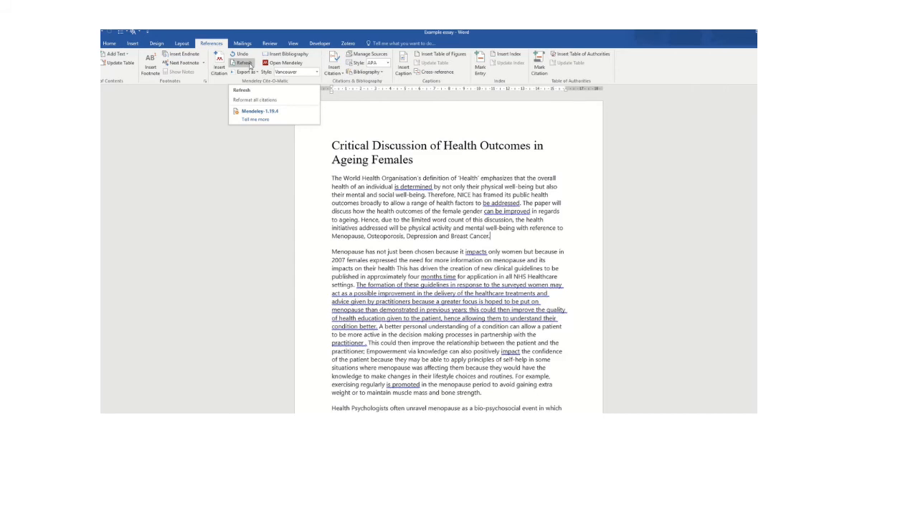
left_click(250, 66)
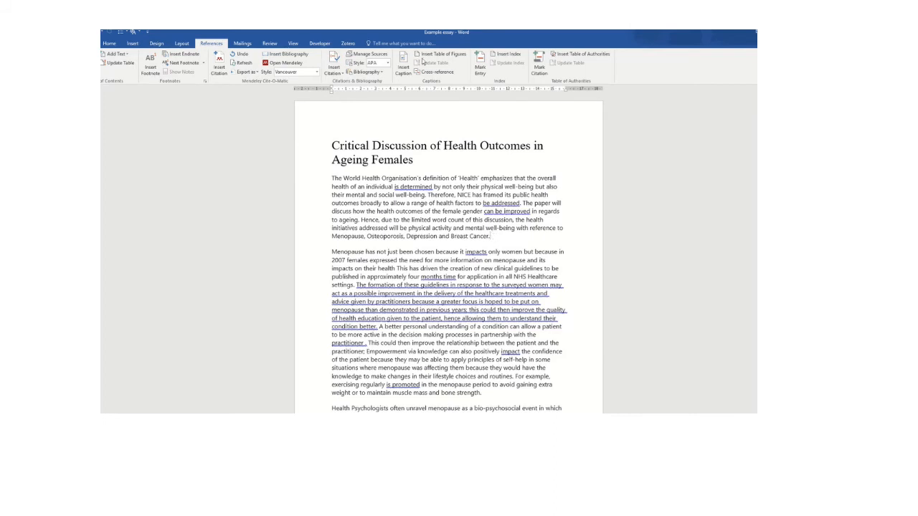
Step: Insert a citation after "Breast Cancer." in the first paragraph for the 2010 PLoS ONE article on MicroRNAs miR-17 and miR-20a
left_click(219, 70)
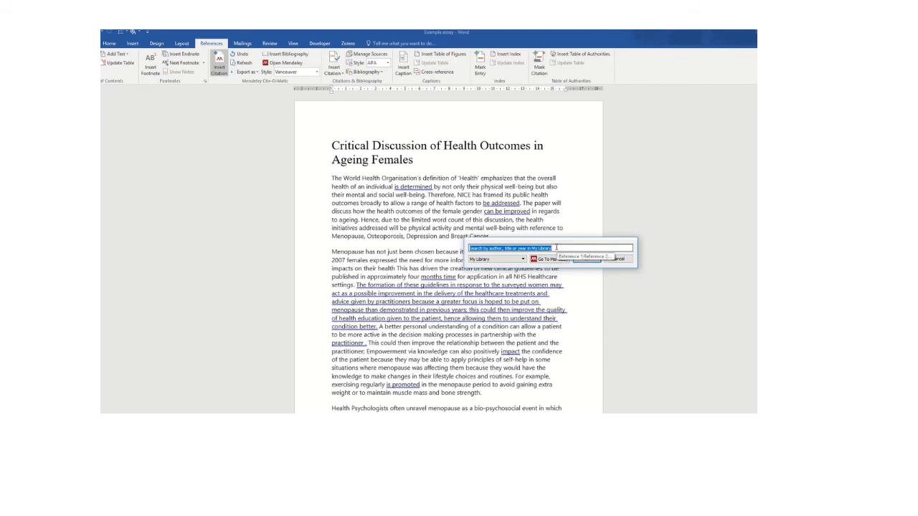
type("co")
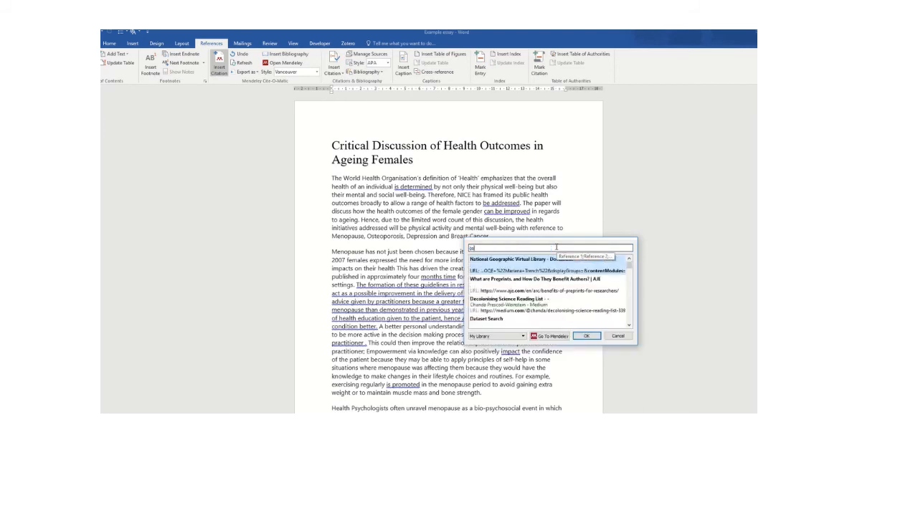
type("x")
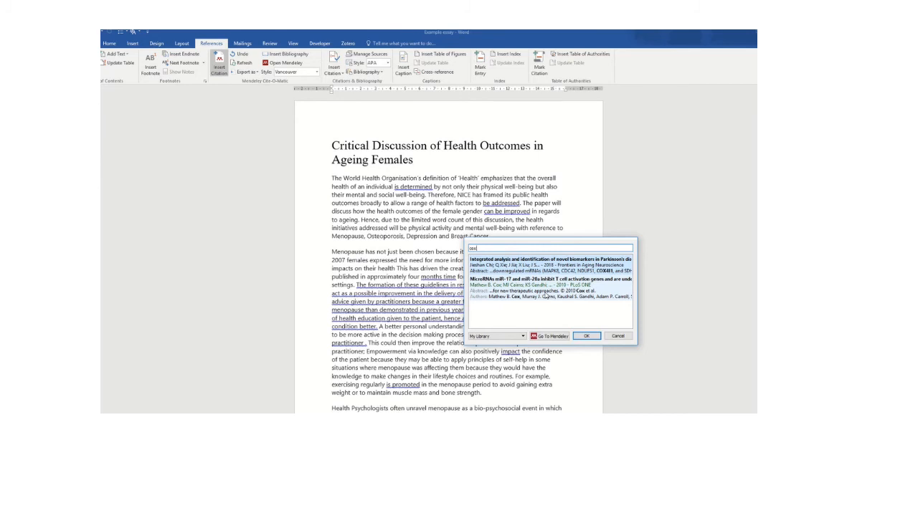
double_click(494, 294)
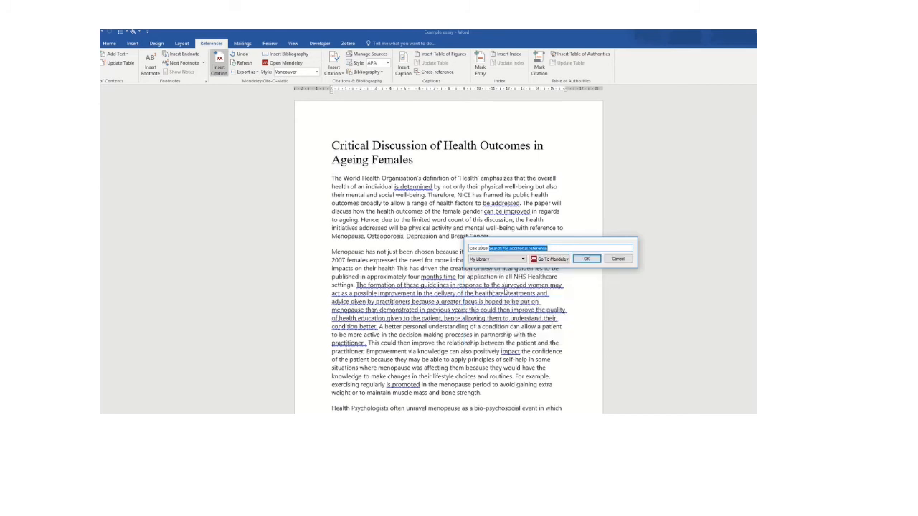
left_click(587, 259)
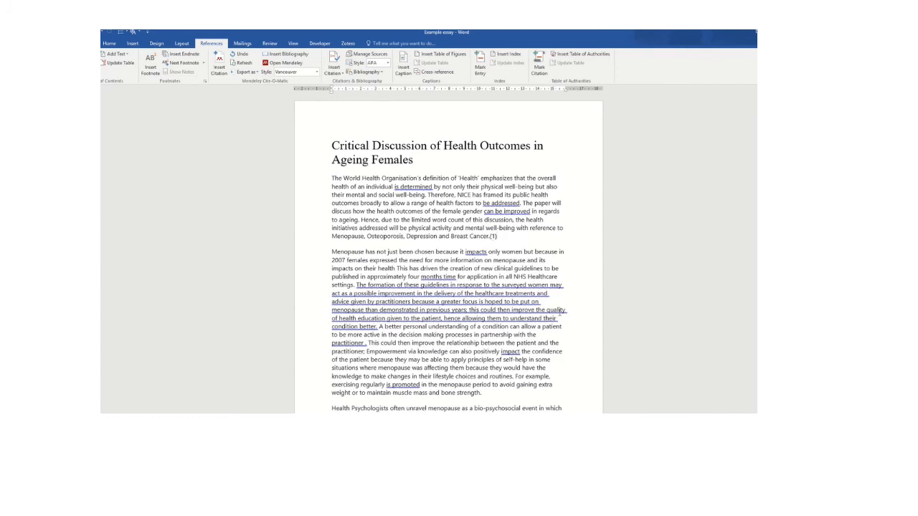
Step: After "practitioner ." in the second paragraph, cite "Metformin in women with type 2 diabetes in pregnancy (MiTy)", picking it from the Mendeley Dissertation folder
scroll(491, 353, "down", 2)
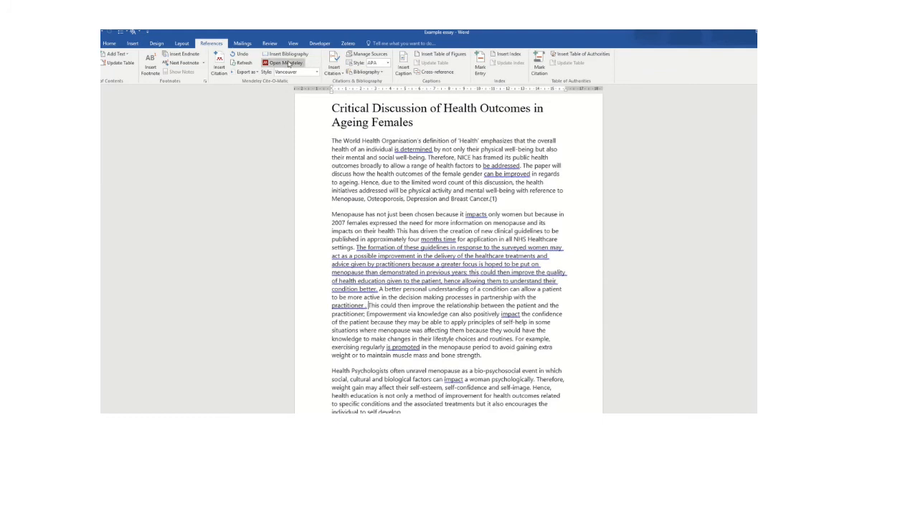
left_click(219, 68)
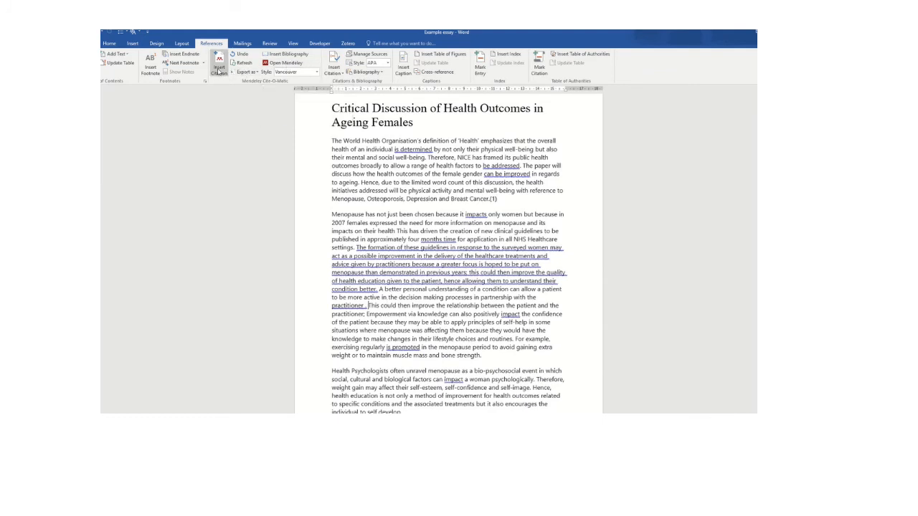
left_click(430, 329)
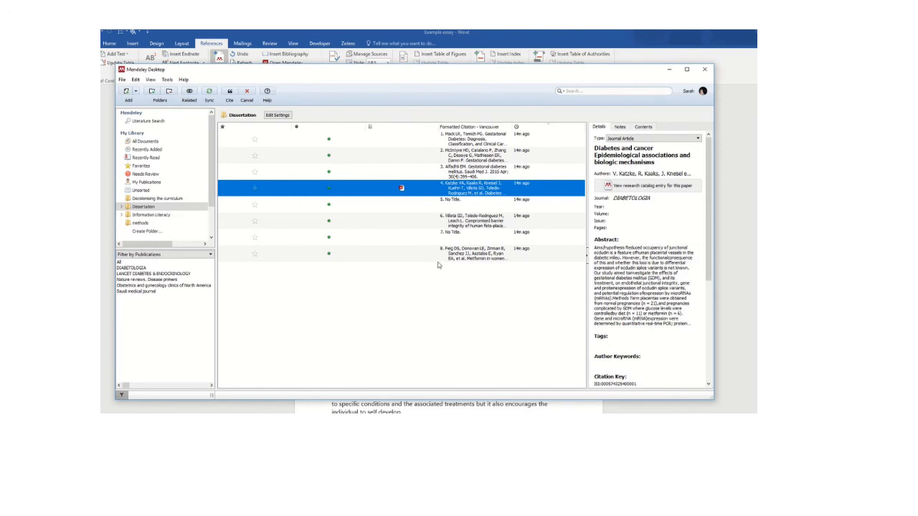
left_click(461, 256)
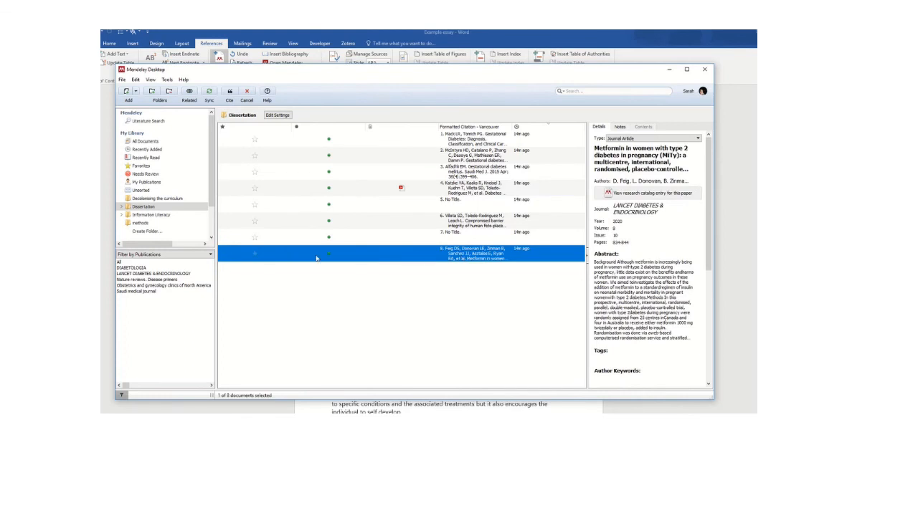
left_click(229, 92)
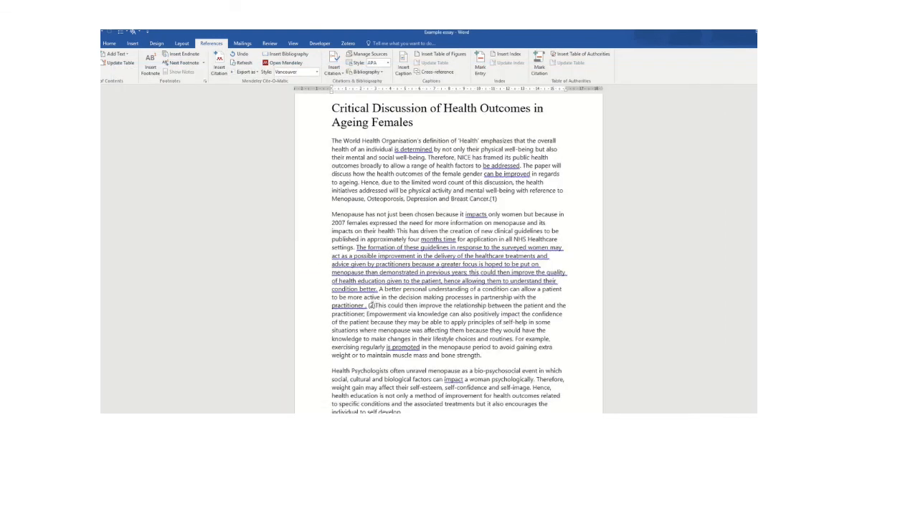
left_click(372, 305)
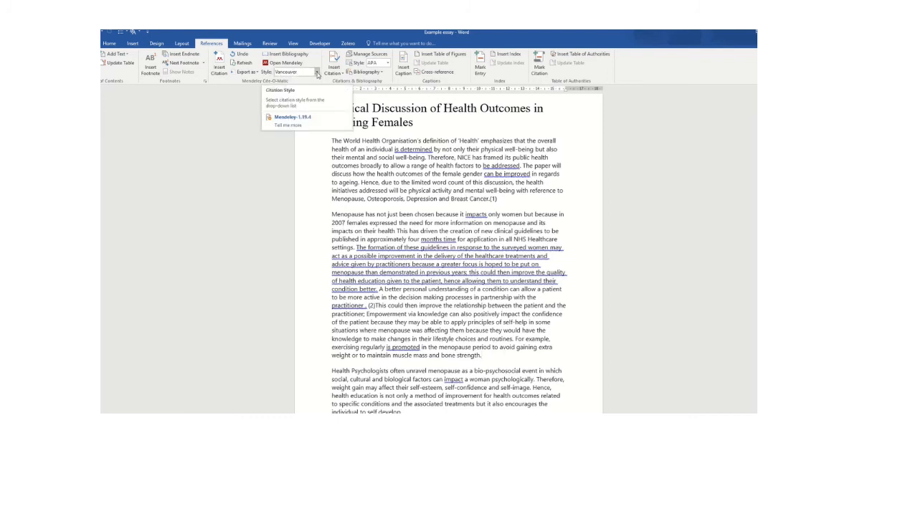
Step: Examine Mendeley's installed citation styles and the option to get more styles, keeping Vancouver as the style in use
left_click(317, 72)
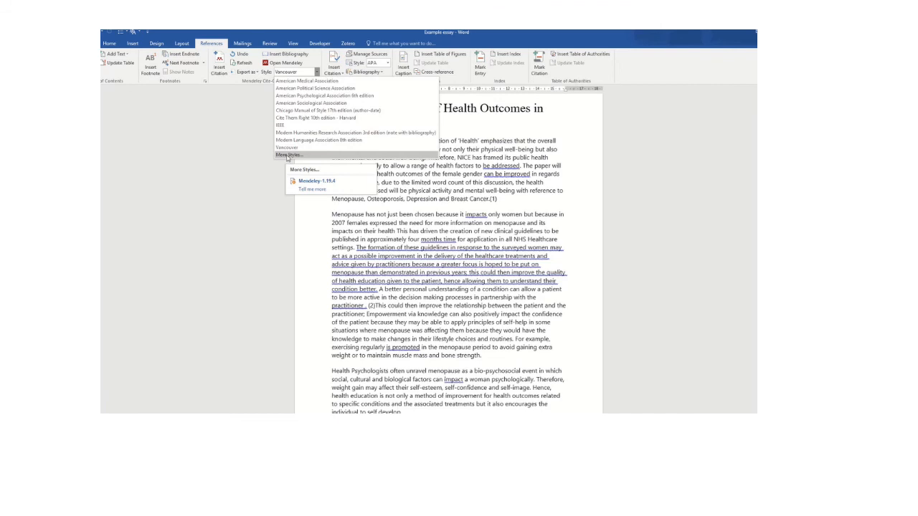
left_click(287, 155)
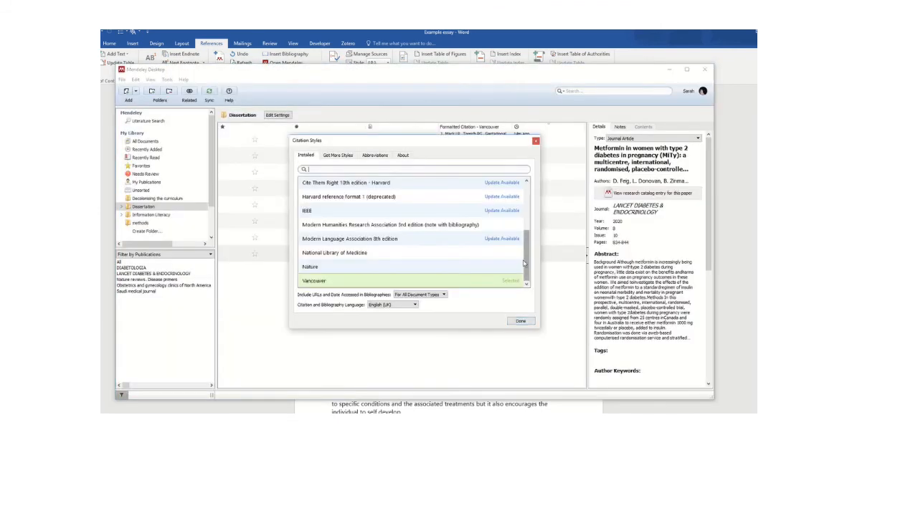
left_click_drag(524, 264, 527, 195)
left_click(345, 168)
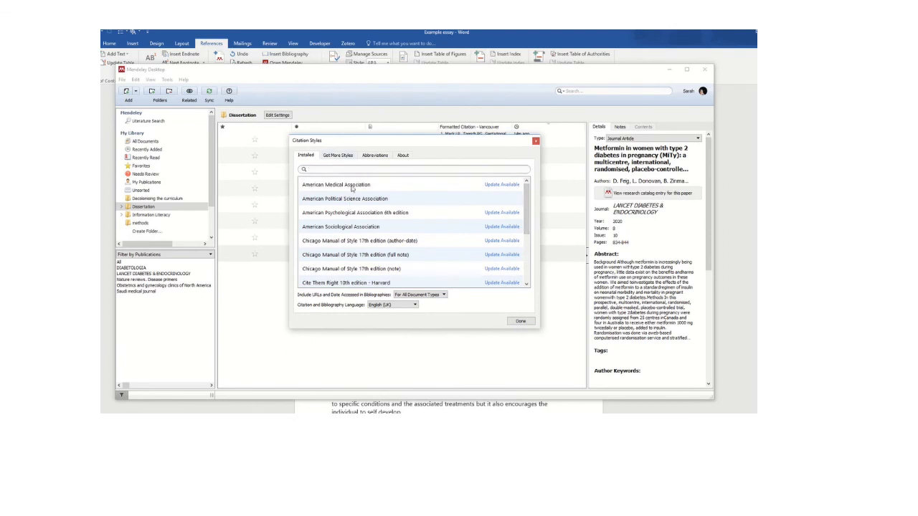
left_click(339, 155)
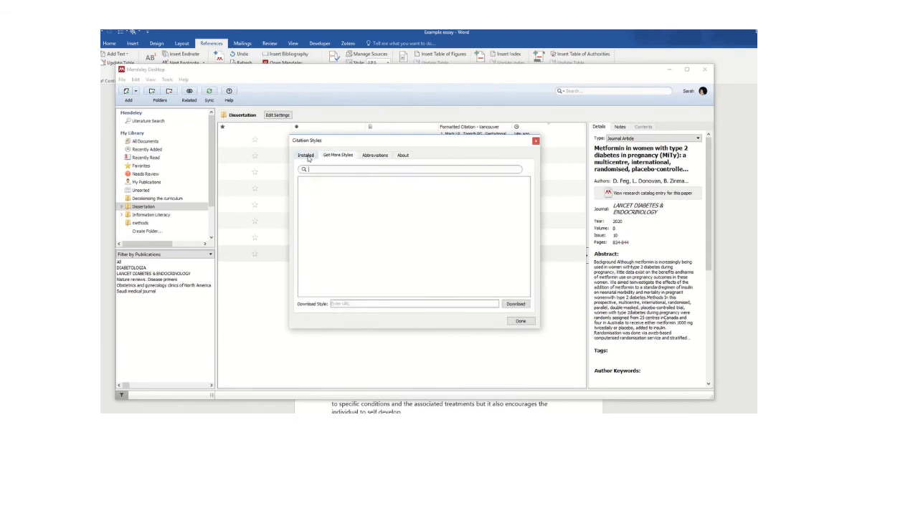
left_click(307, 157)
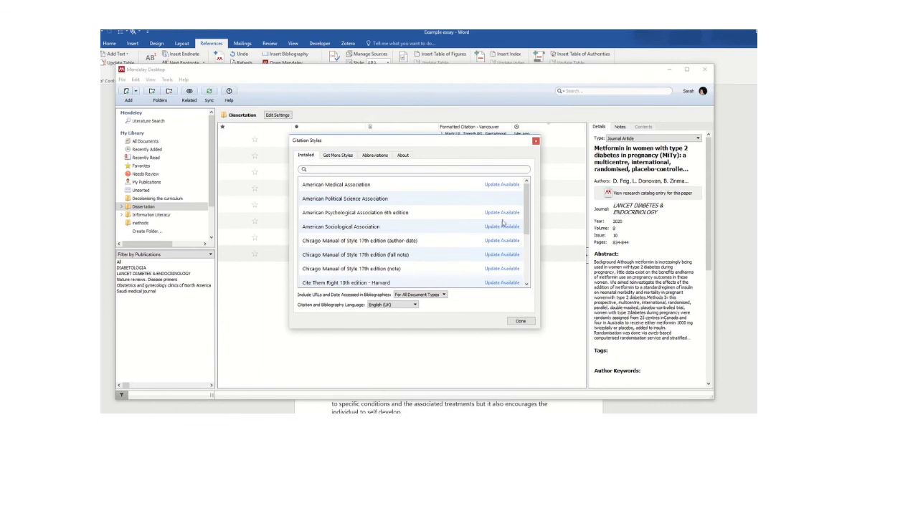
left_click_drag(528, 210, 528, 257)
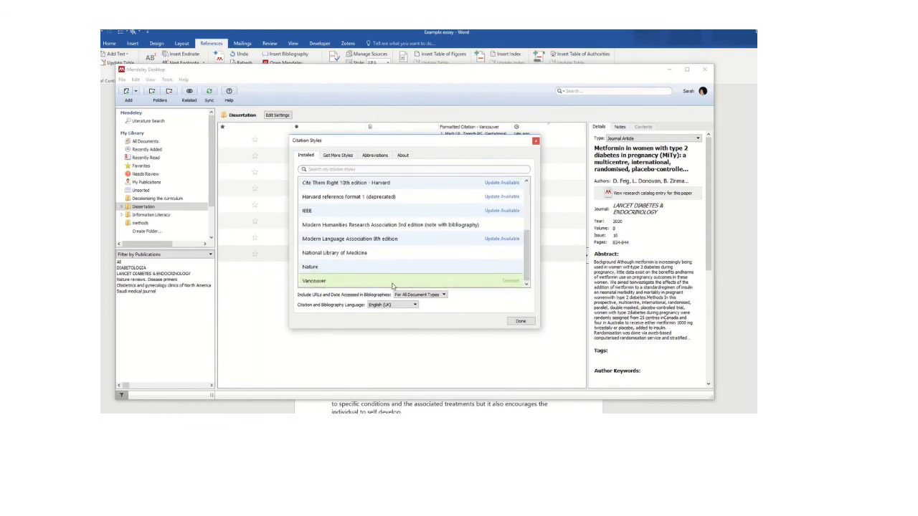
left_click(342, 285)
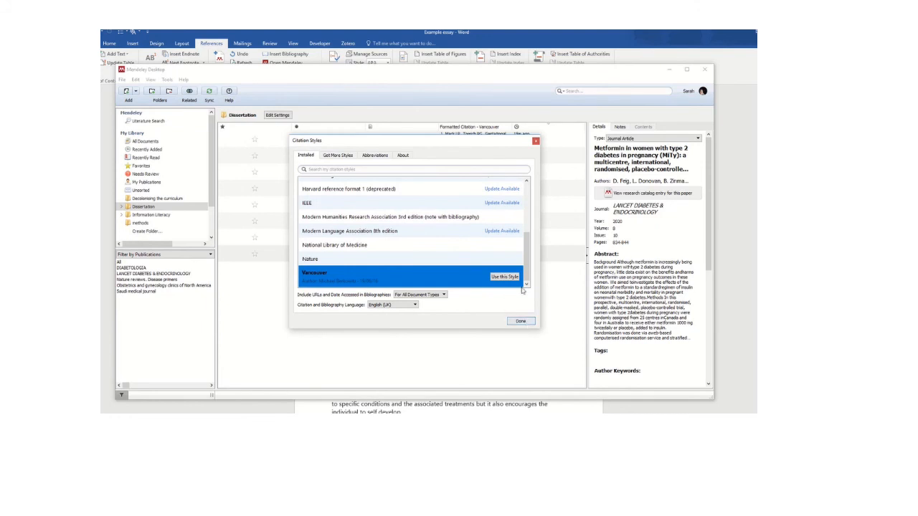
left_click(520, 321)
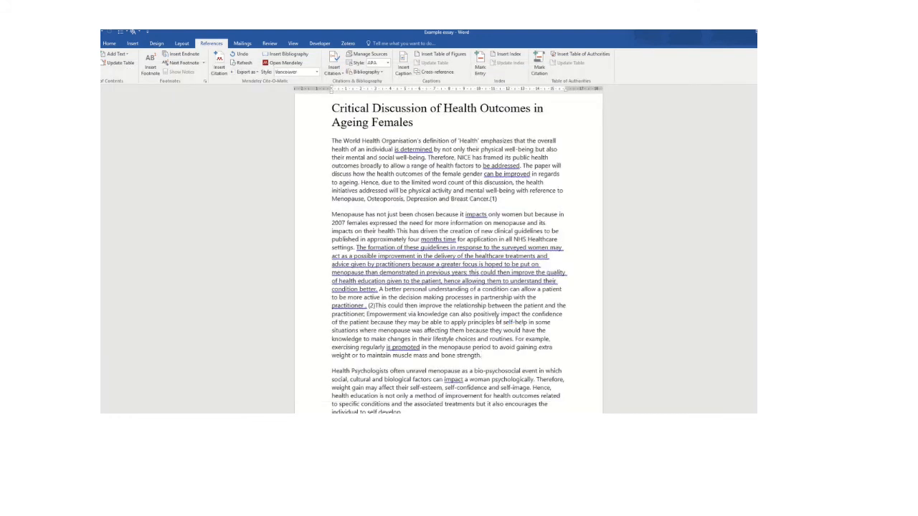
Step: After "bone strength." at the end of the second paragraph, cite the 2019 article "Gestational diabetes mellitus." from Mendeley's Dissertation folder
left_click(219, 63)
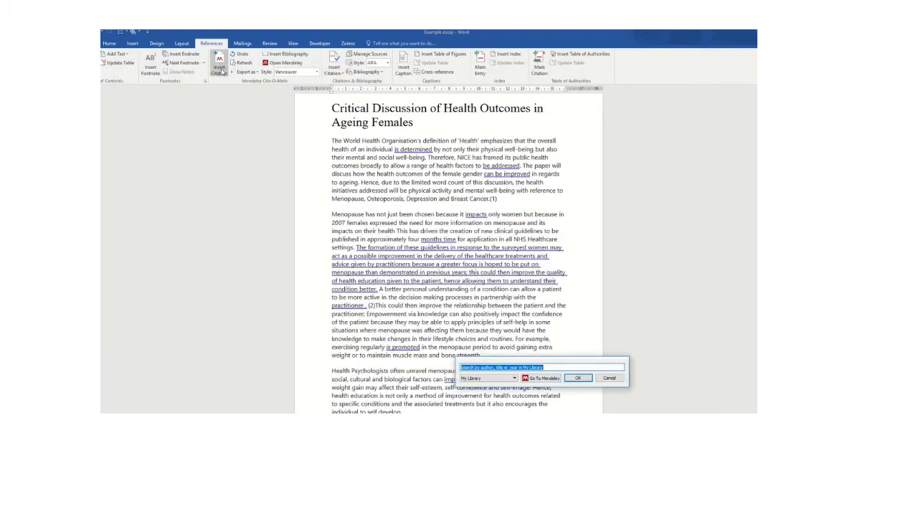
left_click(545, 378)
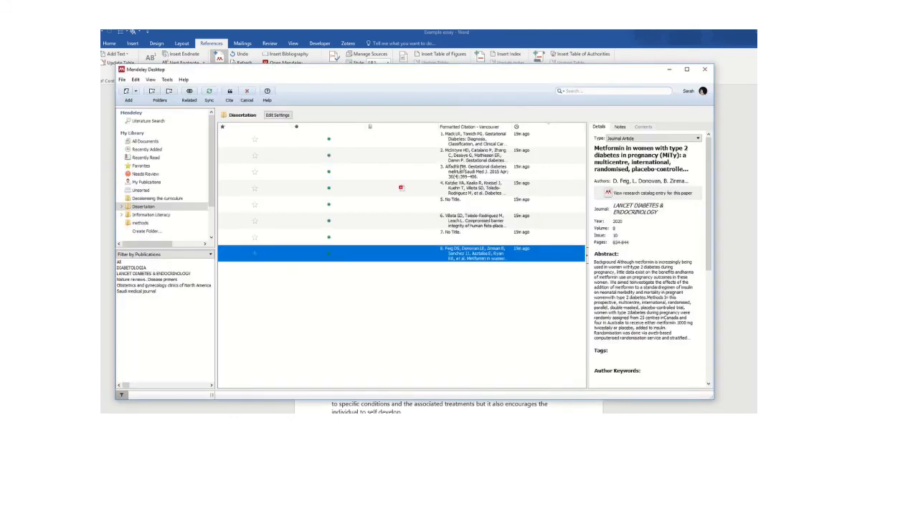
left_click(480, 154)
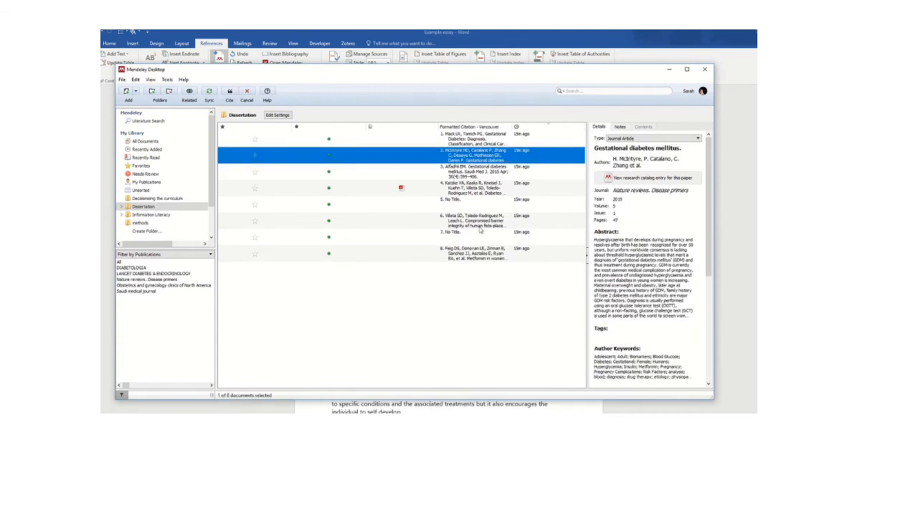
left_click(230, 92)
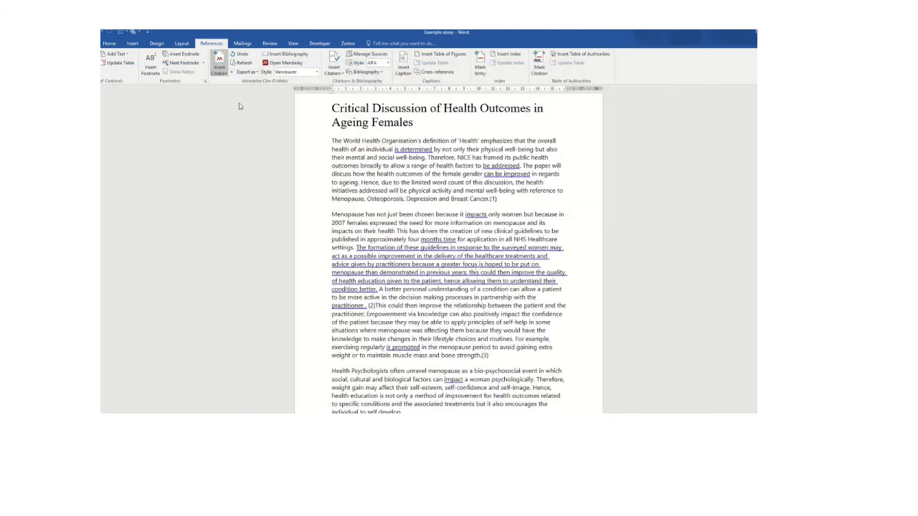
scroll(501, 358, "down", 1)
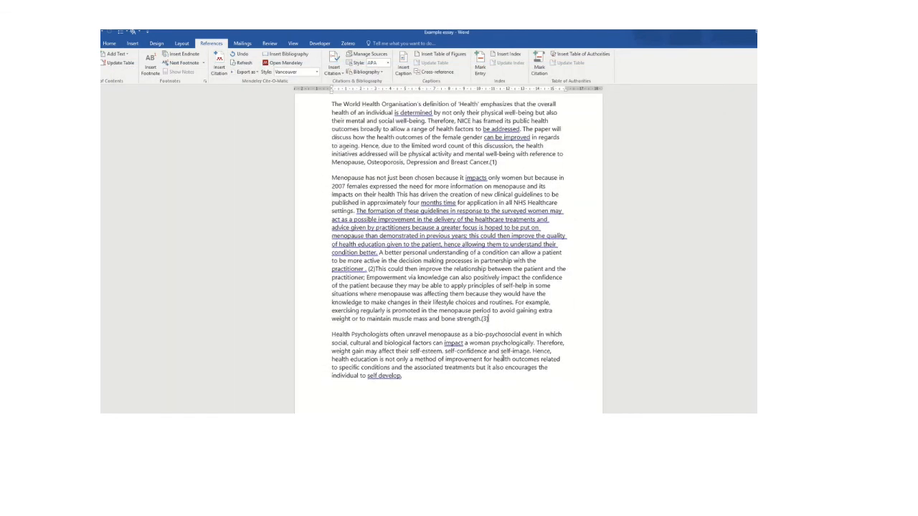
Step: Edit the citation after "bone strength." to add the 2018 article "Integrated analysis and identification of novel biomarkers in Parkinson's disease" as a second reference
left_click(485, 317)
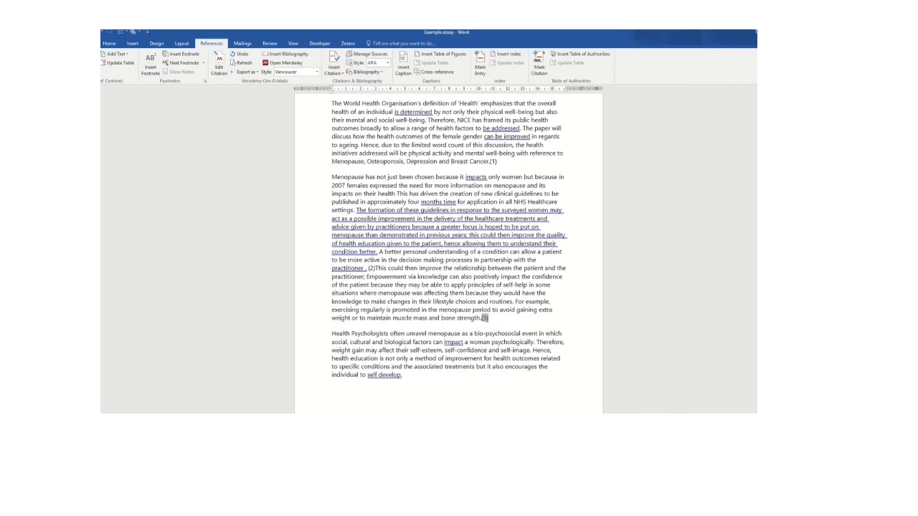
left_click(220, 61)
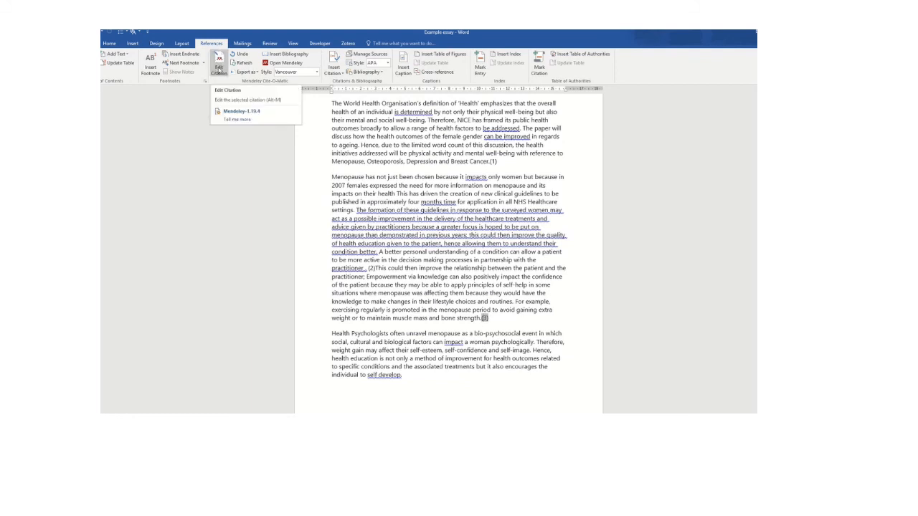
left_click(218, 64)
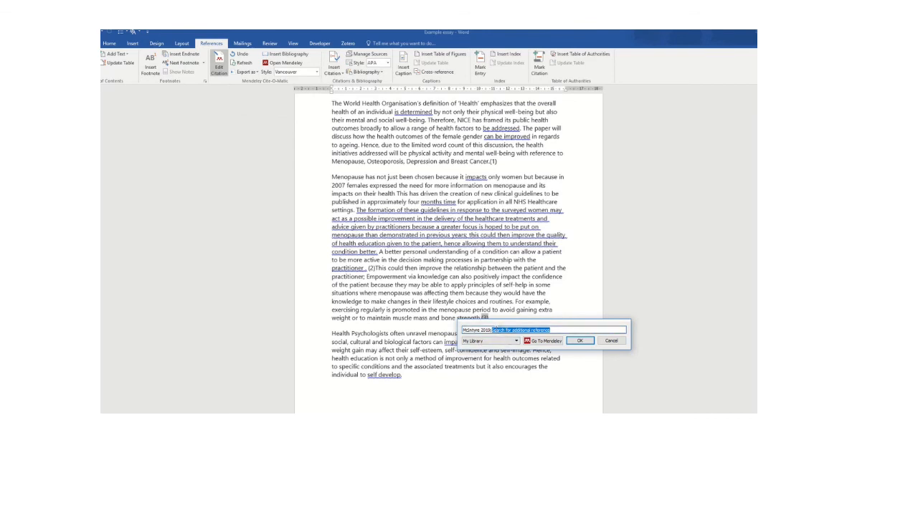
left_click(558, 329)
left_click_drag(492, 329, 560, 330)
type("c")
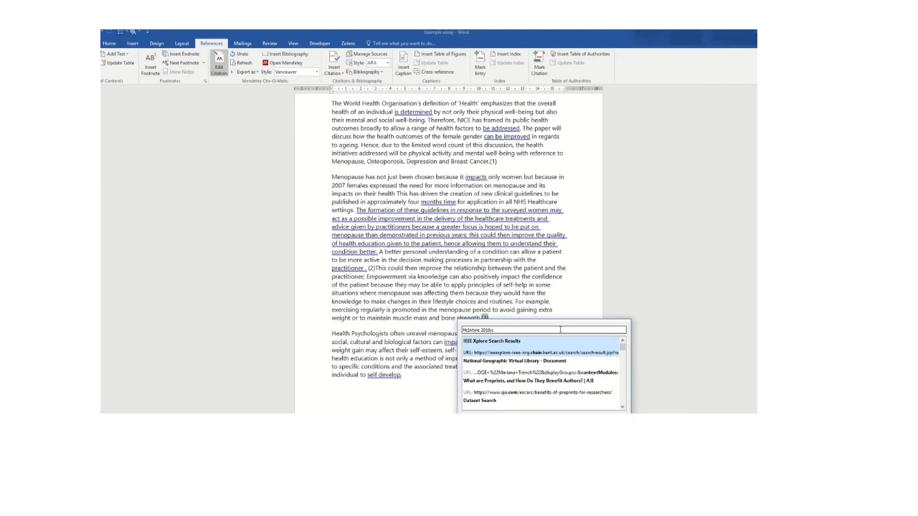
type("ox")
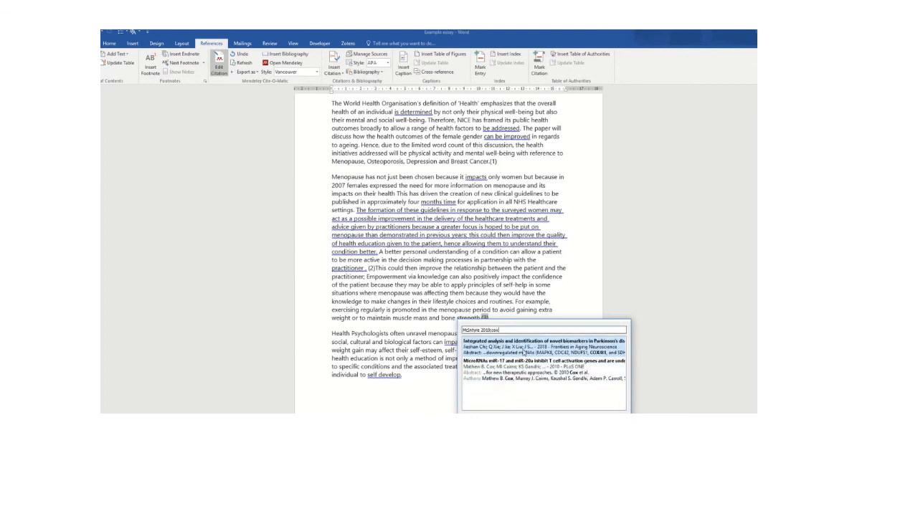
left_click(522, 353)
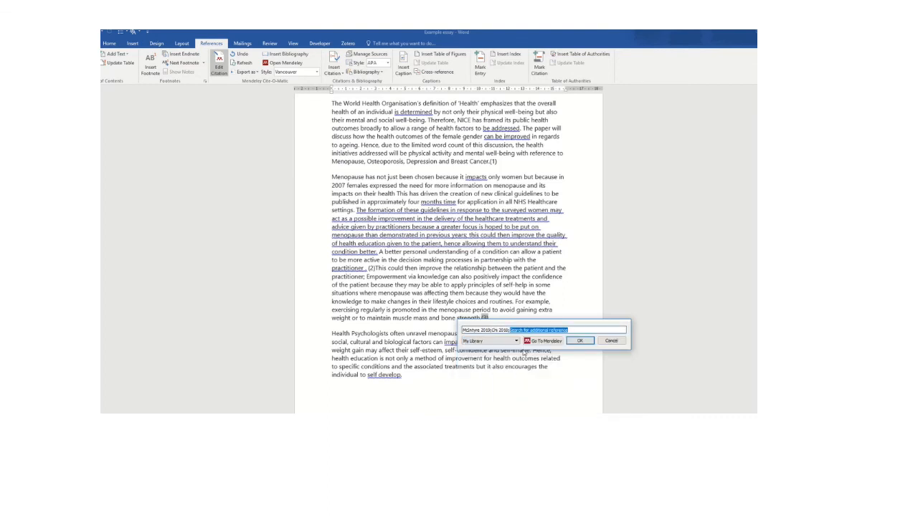
left_click(579, 340)
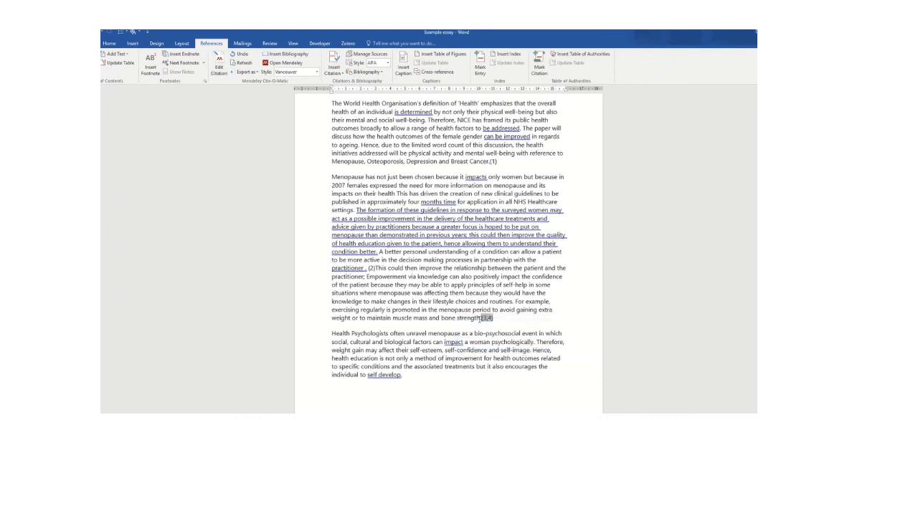
Step: Insert a Mendeley bibliography in Vancouver style on a new line below the essay's last paragraph
scroll(498, 328, "down", 2)
left_click(406, 350)
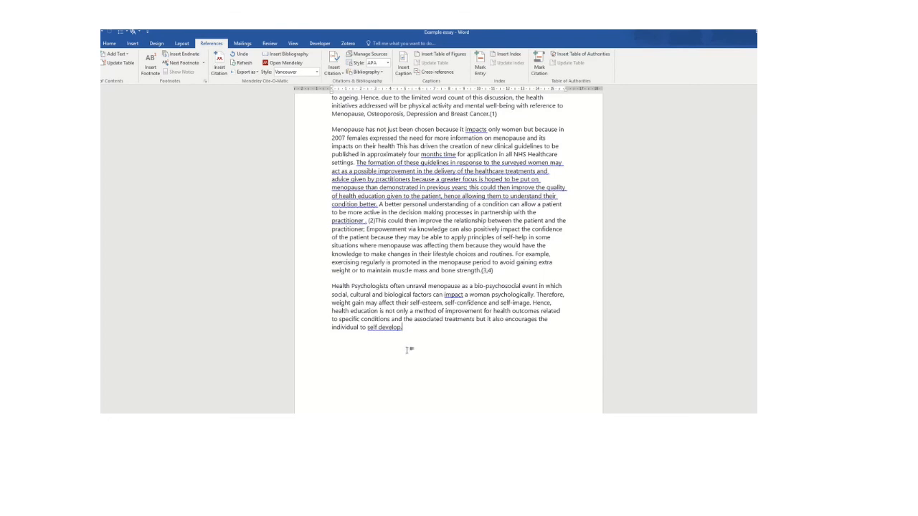
key("Return")
left_click(297, 57)
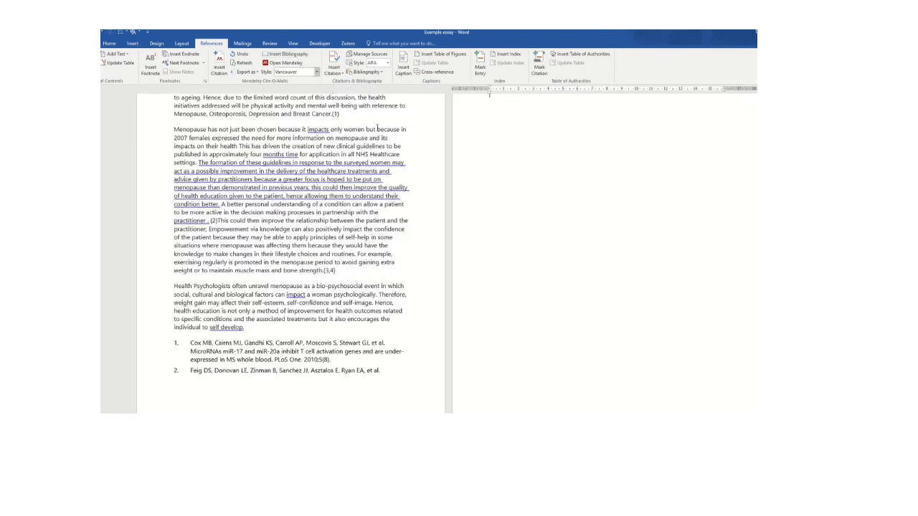
Step: Examine the numbered bibliography entries across both pages against the in-text citation numbers in the essay
scroll(519, 272, "up", 3)
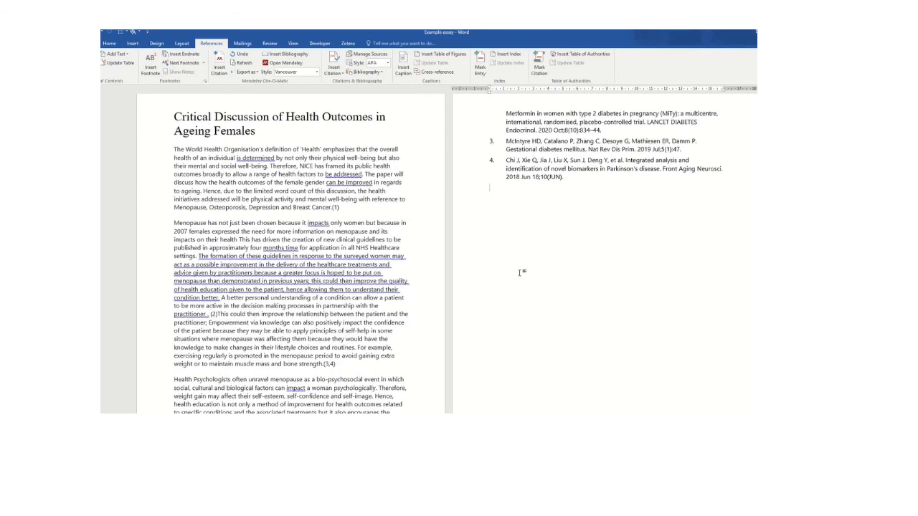
scroll(519, 273, "down", 3)
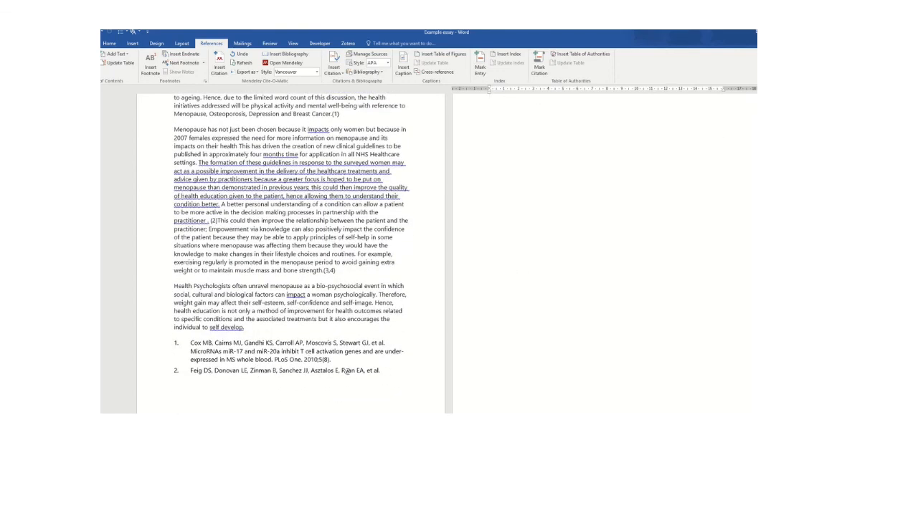
scroll(519, 278, "up", 4)
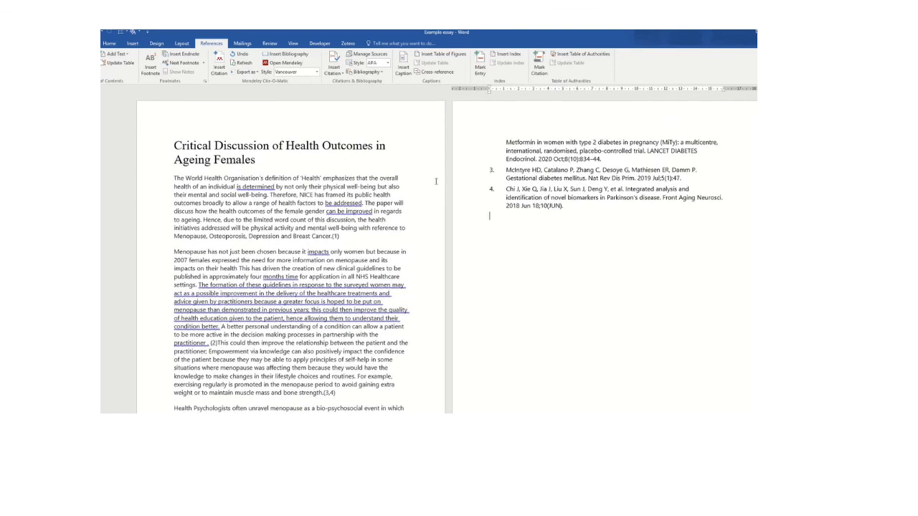
scroll(506, 193, "down", 3)
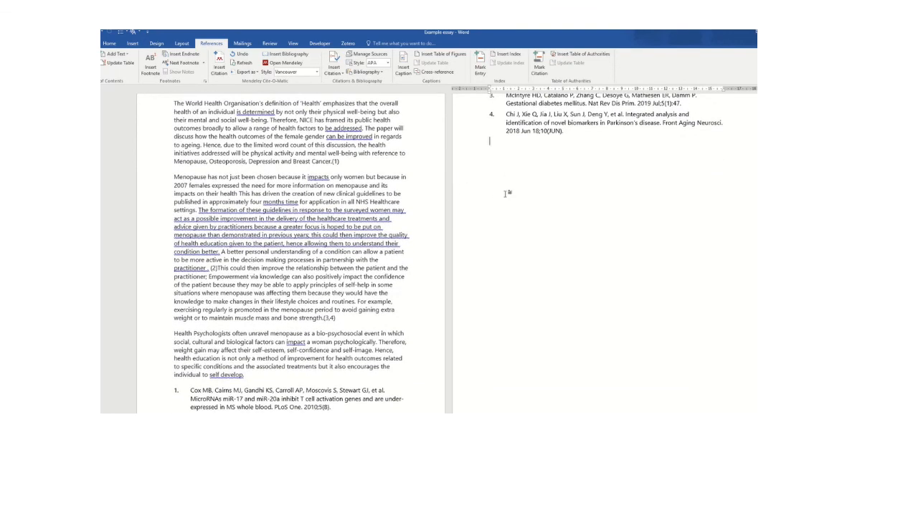
scroll(507, 194, "up", 3)
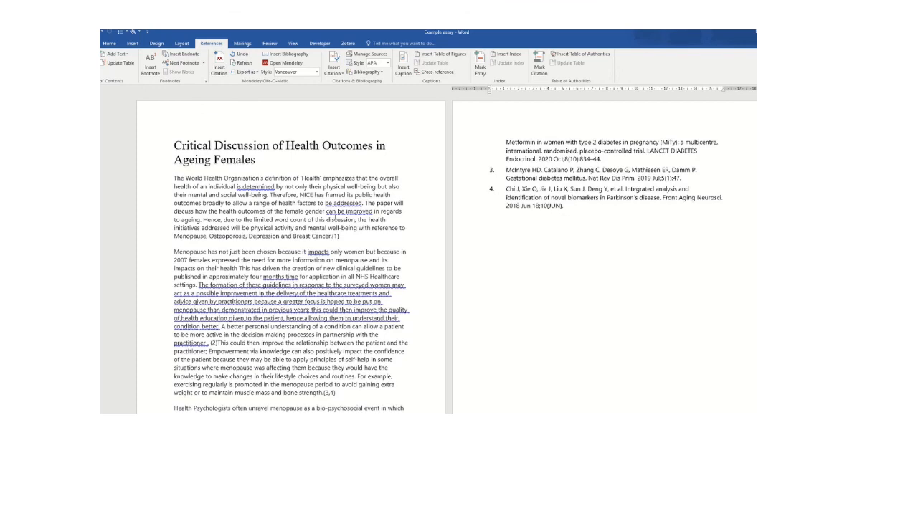
scroll(325, 220, "down", 2)
scroll(324, 220, "down", 2)
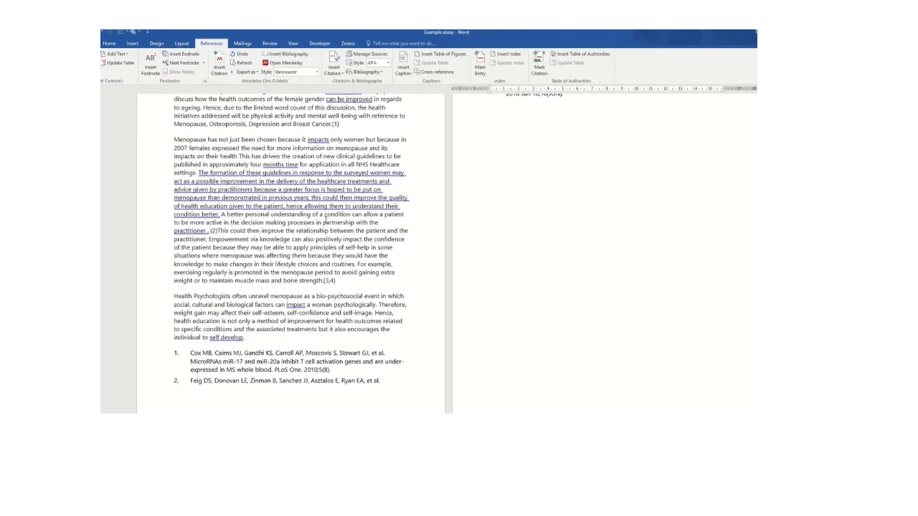
scroll(346, 225, "up", 3)
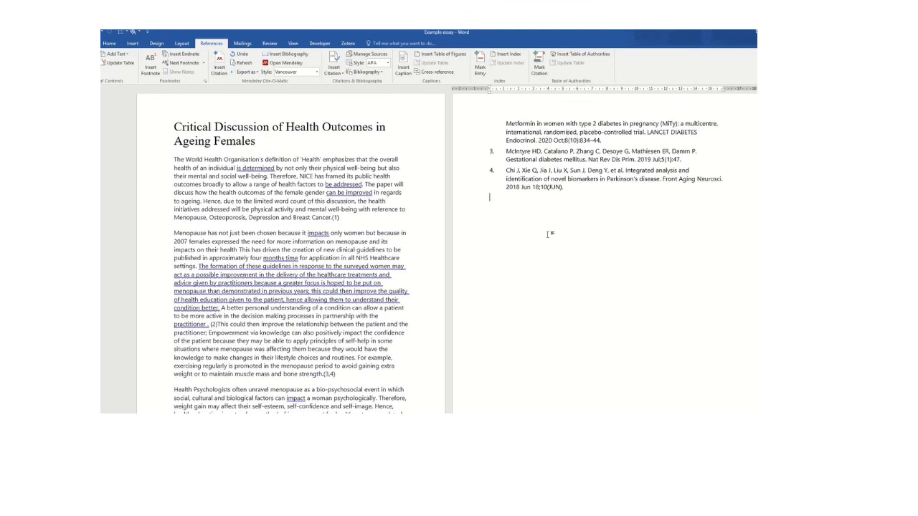
scroll(514, 211, "down", 1)
scroll(514, 211, "down", 3)
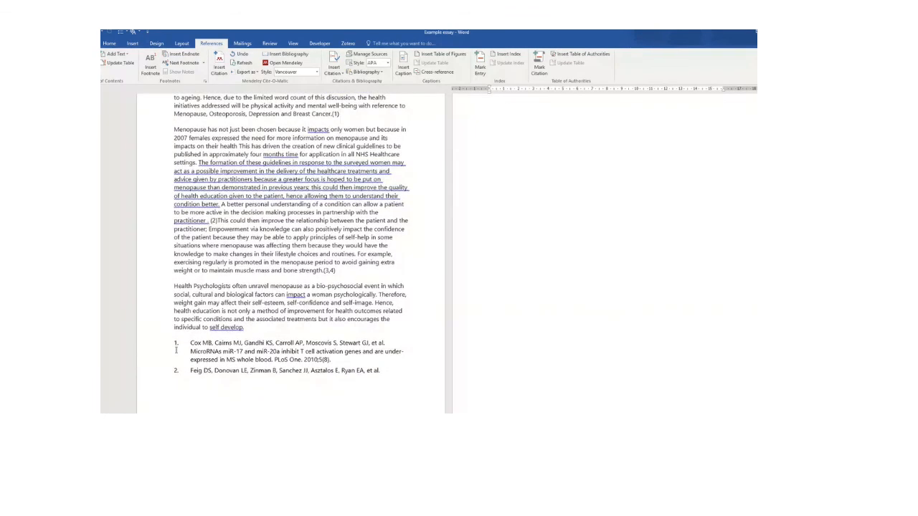
Step: Select the whole Vancouver bibliography below the last paragraph and delete it
left_click(490, 354)
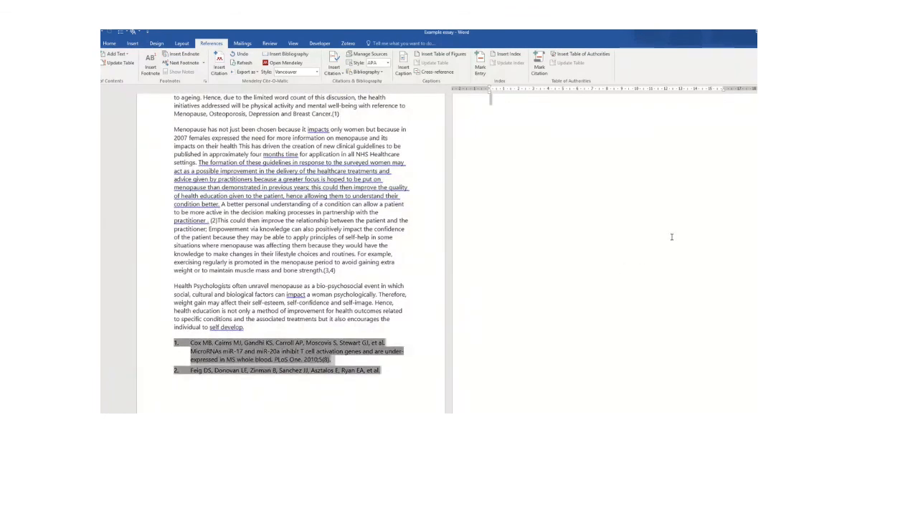
scroll(672, 240, "up", 1)
key("Delete")
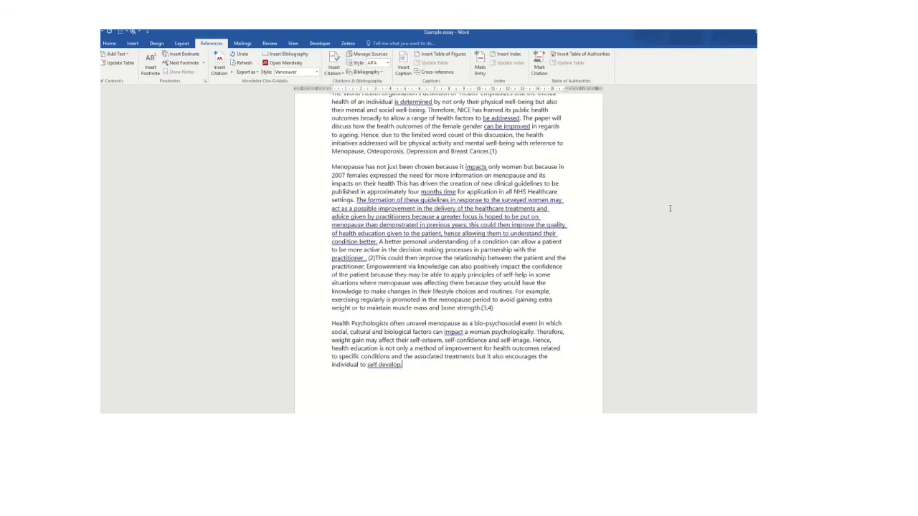
Step: Change the Mendeley citation style to Cite Them Right 10th edition - Harvard
scroll(438, 281, "up", 3)
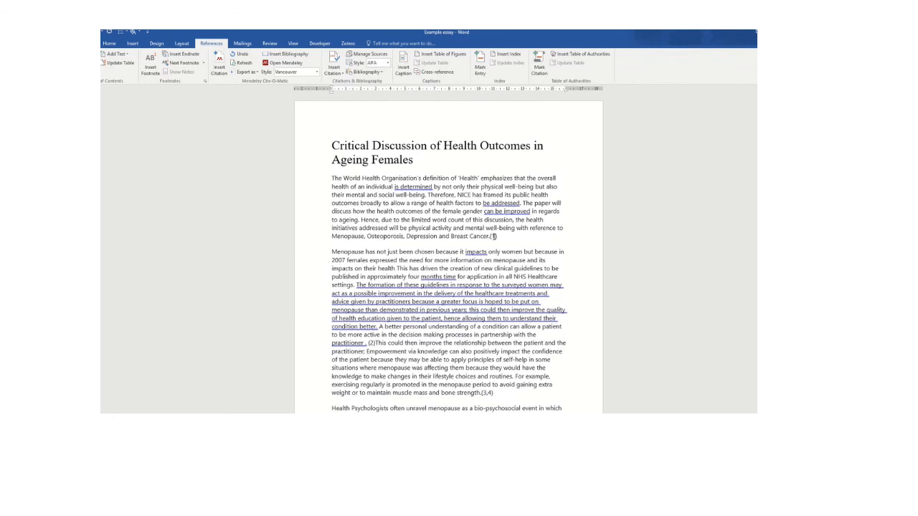
left_click(318, 72)
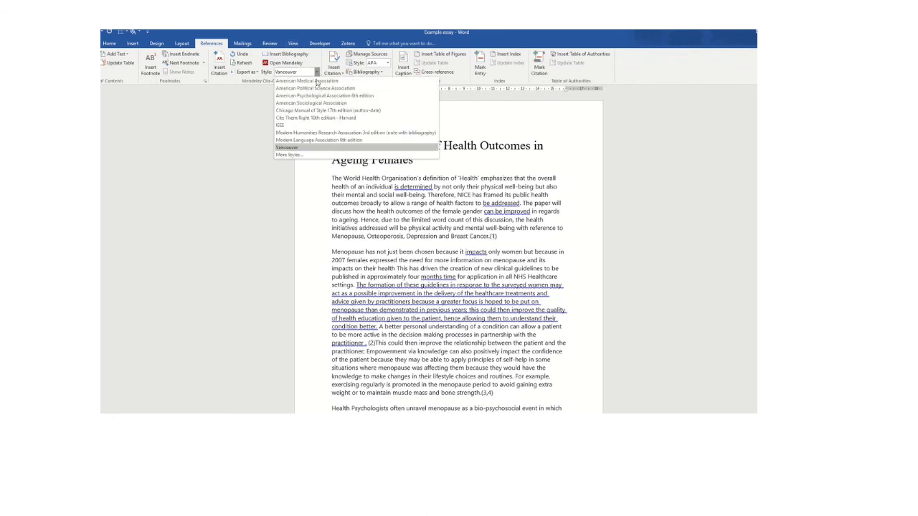
left_click(316, 119)
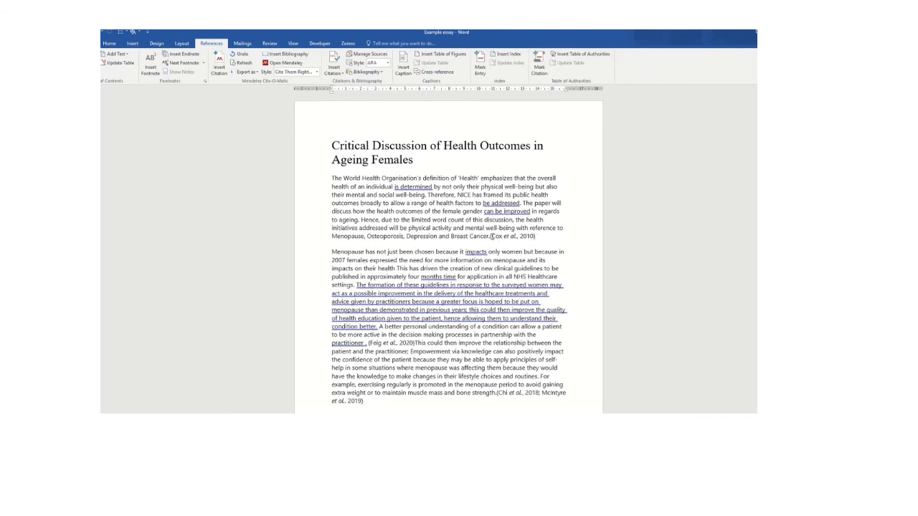
Step: Insert a Harvard-style Mendeley bibliography below the essay's last paragraph and check its entries against the in-text citations
scroll(439, 312, "down", 2)
scroll(438, 312, "down", 3)
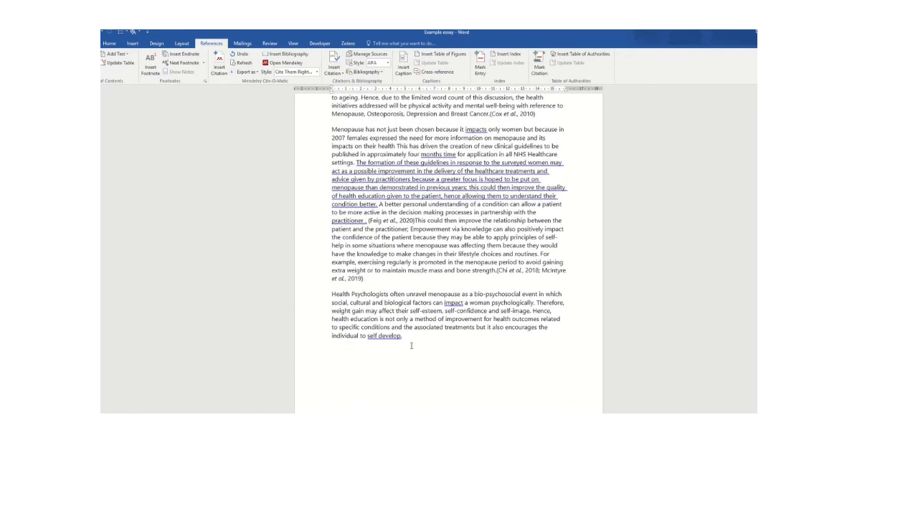
left_click(332, 350)
left_click(300, 58)
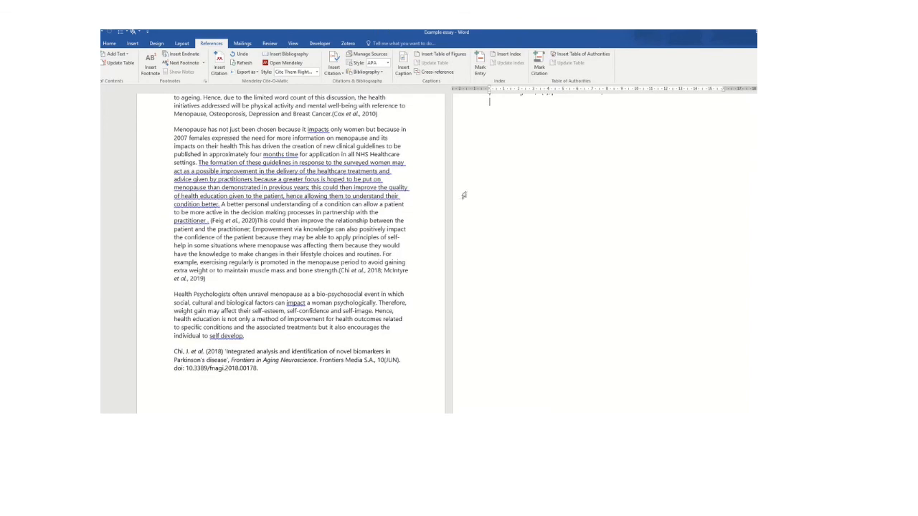
scroll(466, 262, "up", 5)
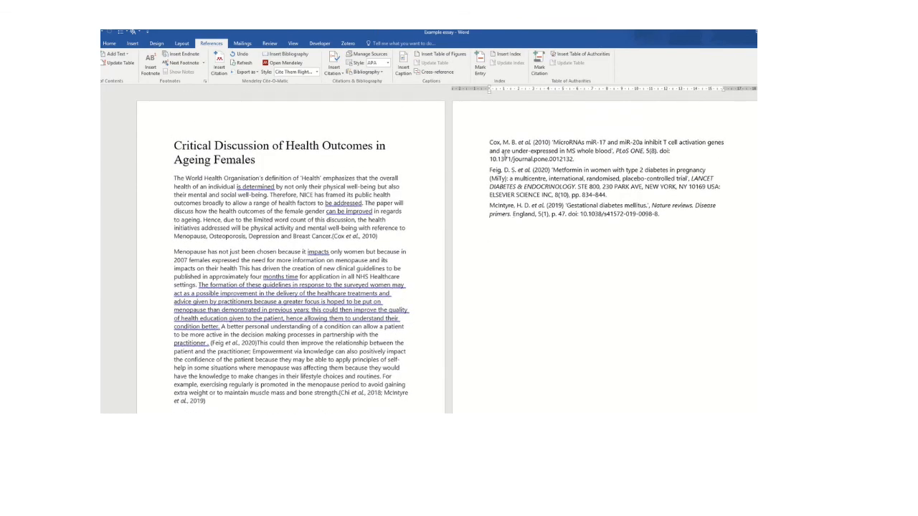
scroll(376, 277, "down", 3)
scroll(362, 262, "up", 3)
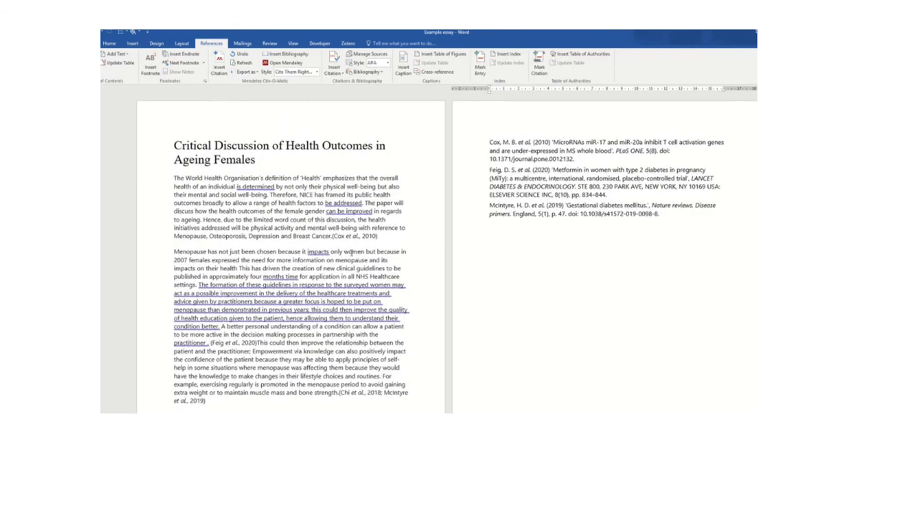